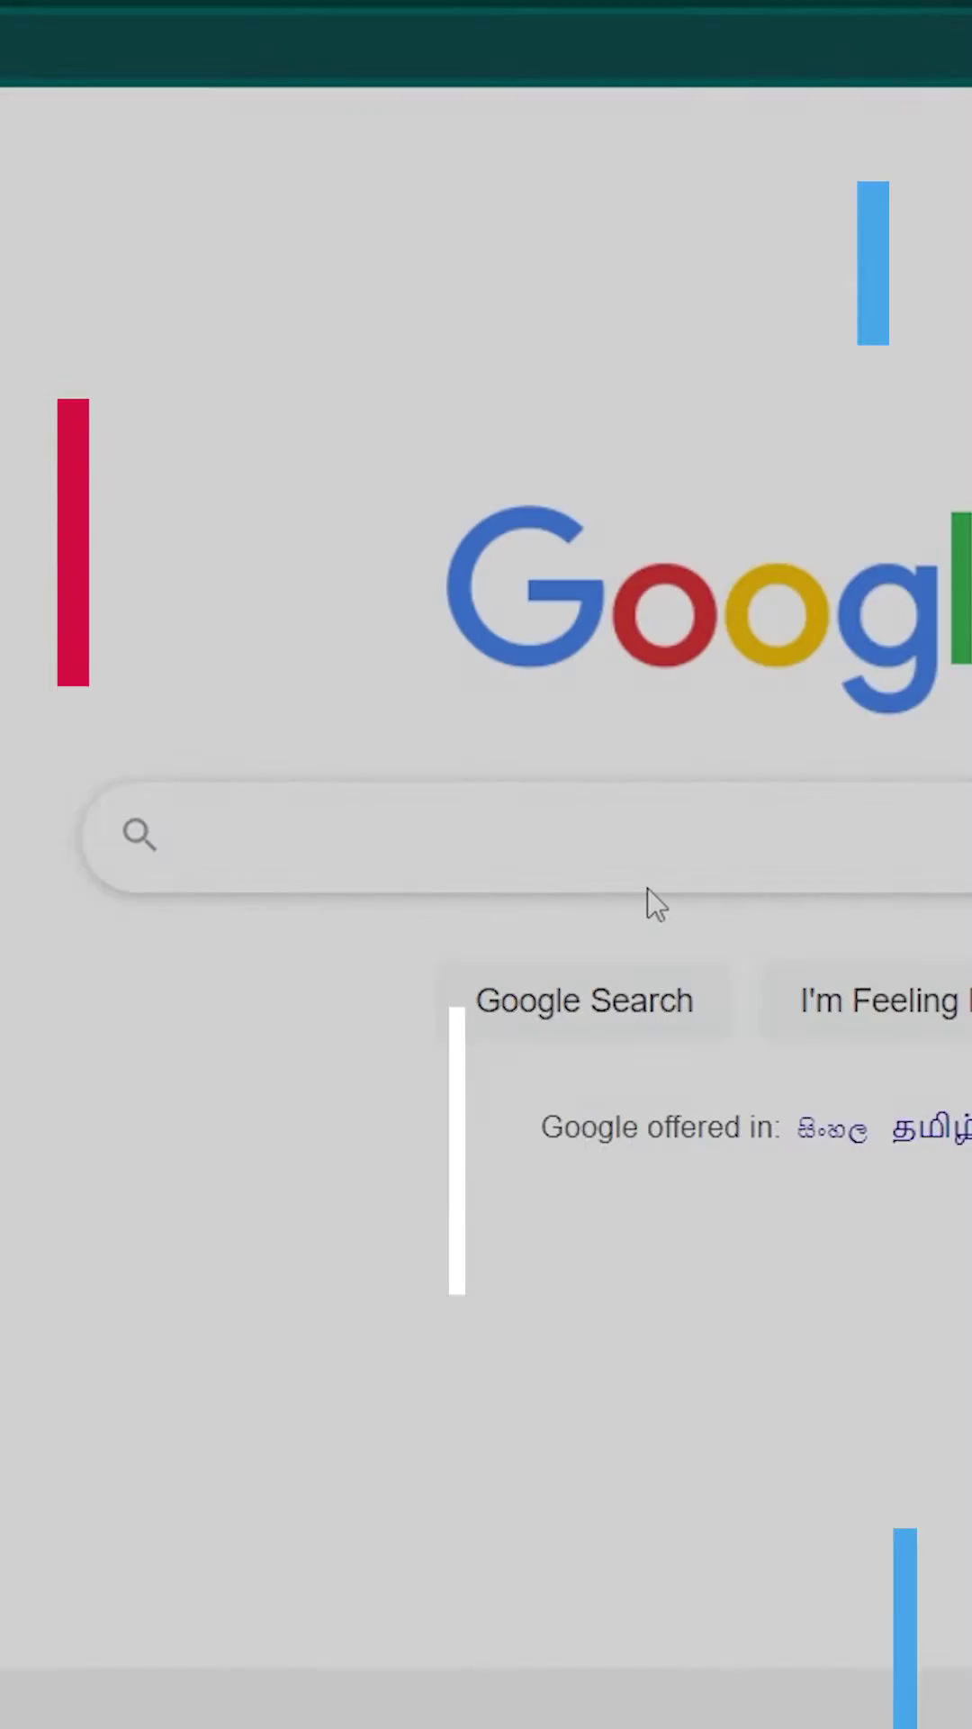
# Search the web for "jeda ai"
pyautogui.click(656, 837)
pyautogui.write('jeda ai')
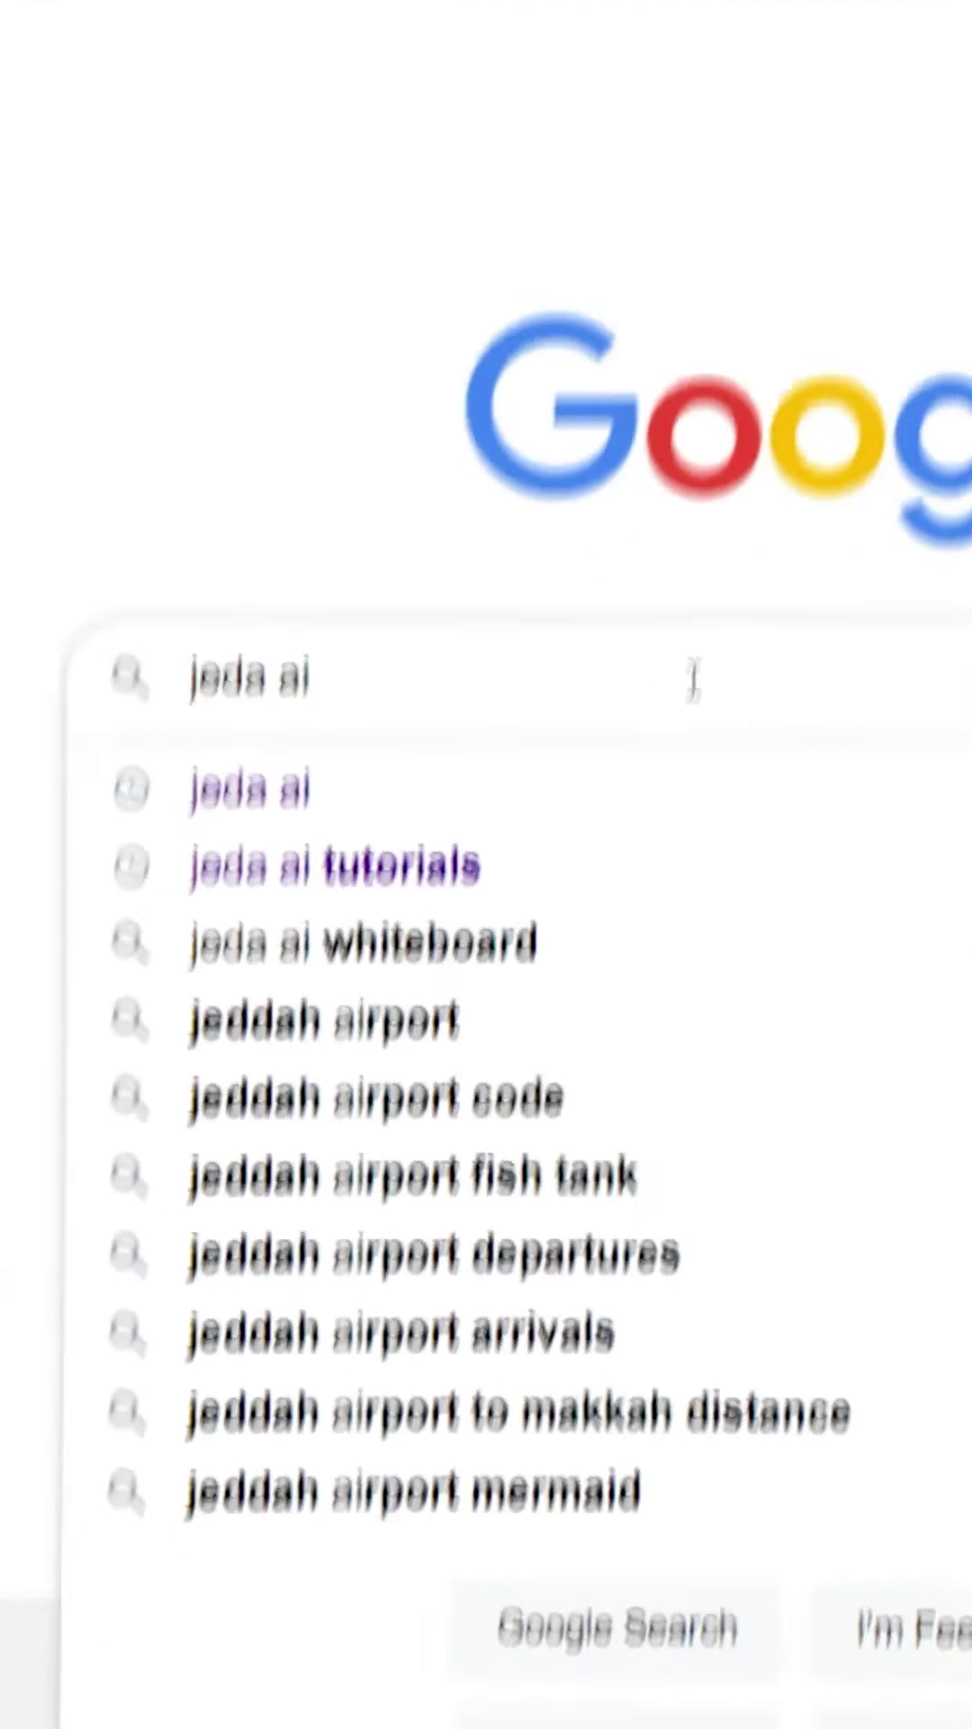
pyautogui.press('Return')
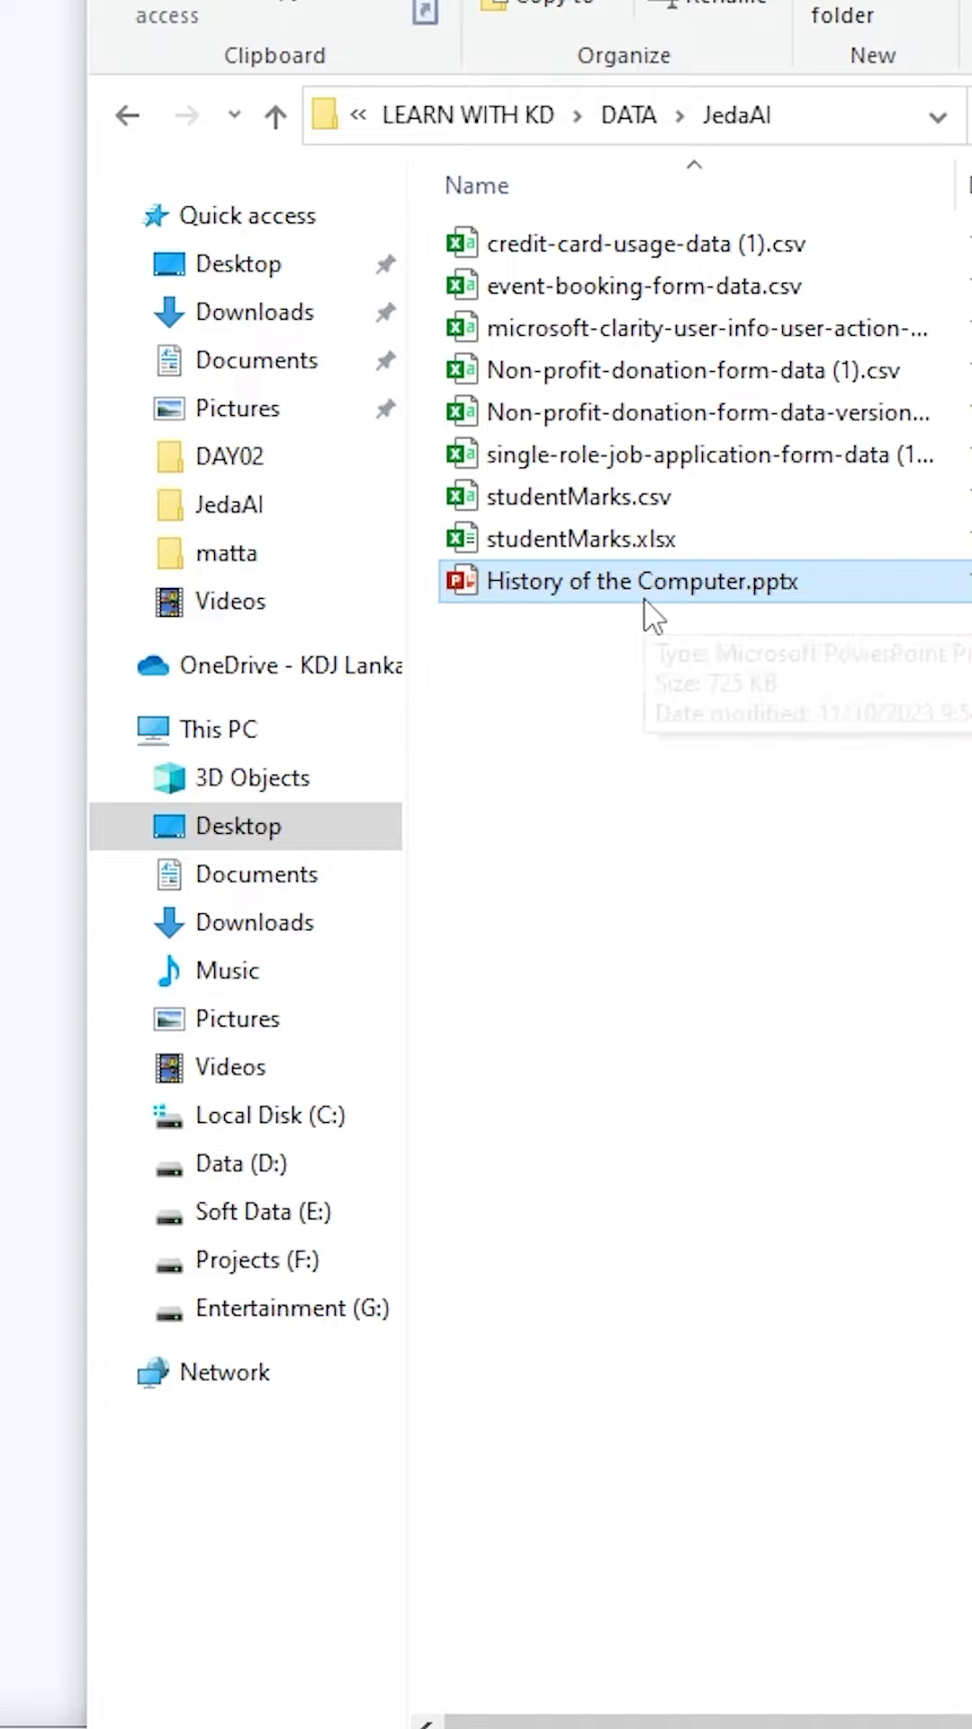
# Upload History of the Computer.pptx from the JedaAI folder to the whiteboard workspace
pyautogui.moveTo(714, 601); pyautogui.dragTo(68, 680)
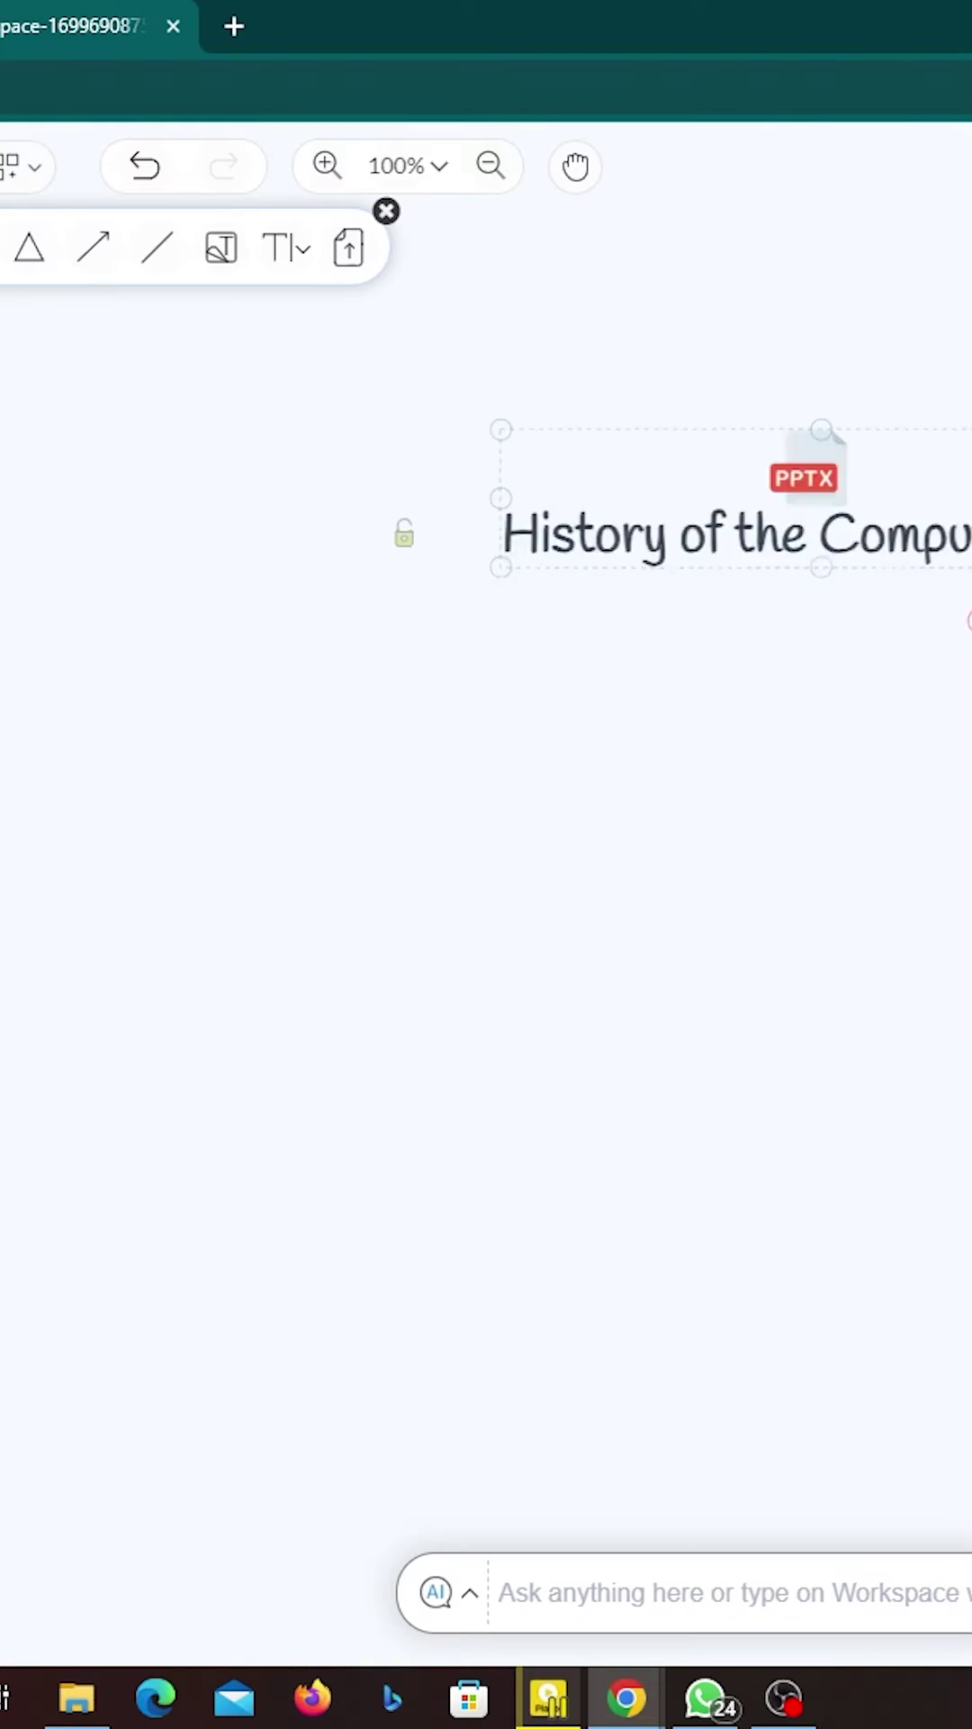
pyautogui.moveTo(887, 526); pyautogui.dragTo(787, 706)
pyautogui.moveTo(895, 698); pyautogui.dragTo(216, 559)
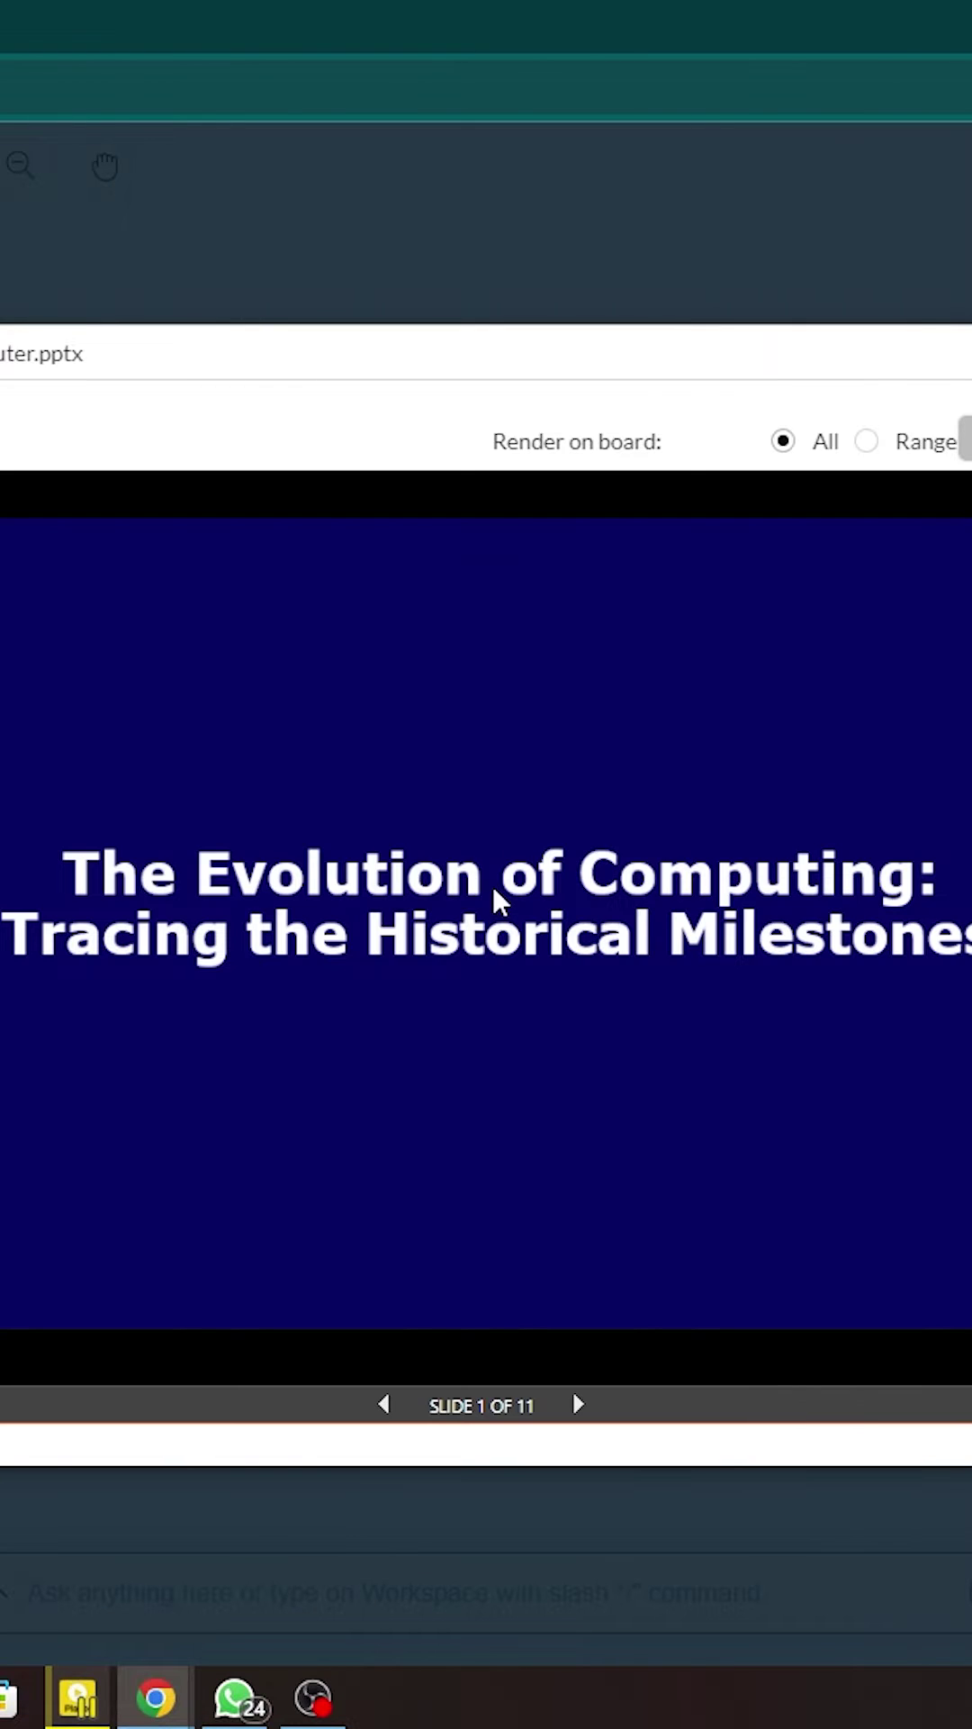
# Page through the slides in the History of the Computer.pptx preview
pyautogui.click(579, 1407)
pyautogui.click(579, 1407)
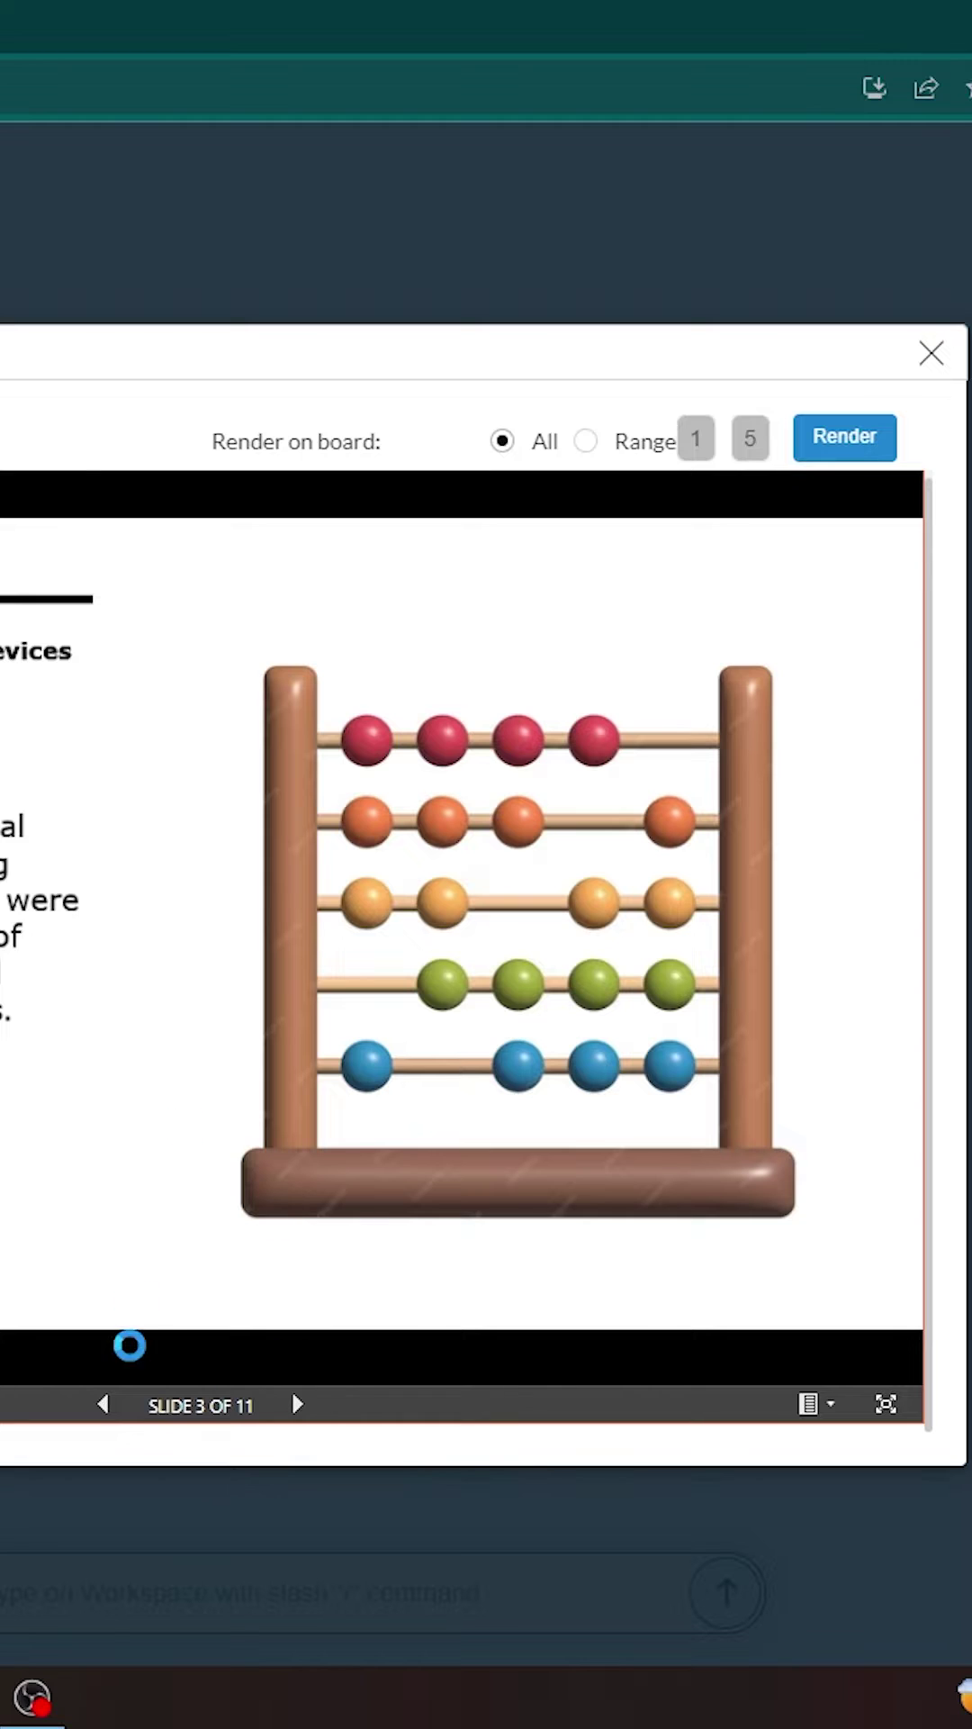
pyautogui.click(297, 1404)
pyautogui.click(297, 1405)
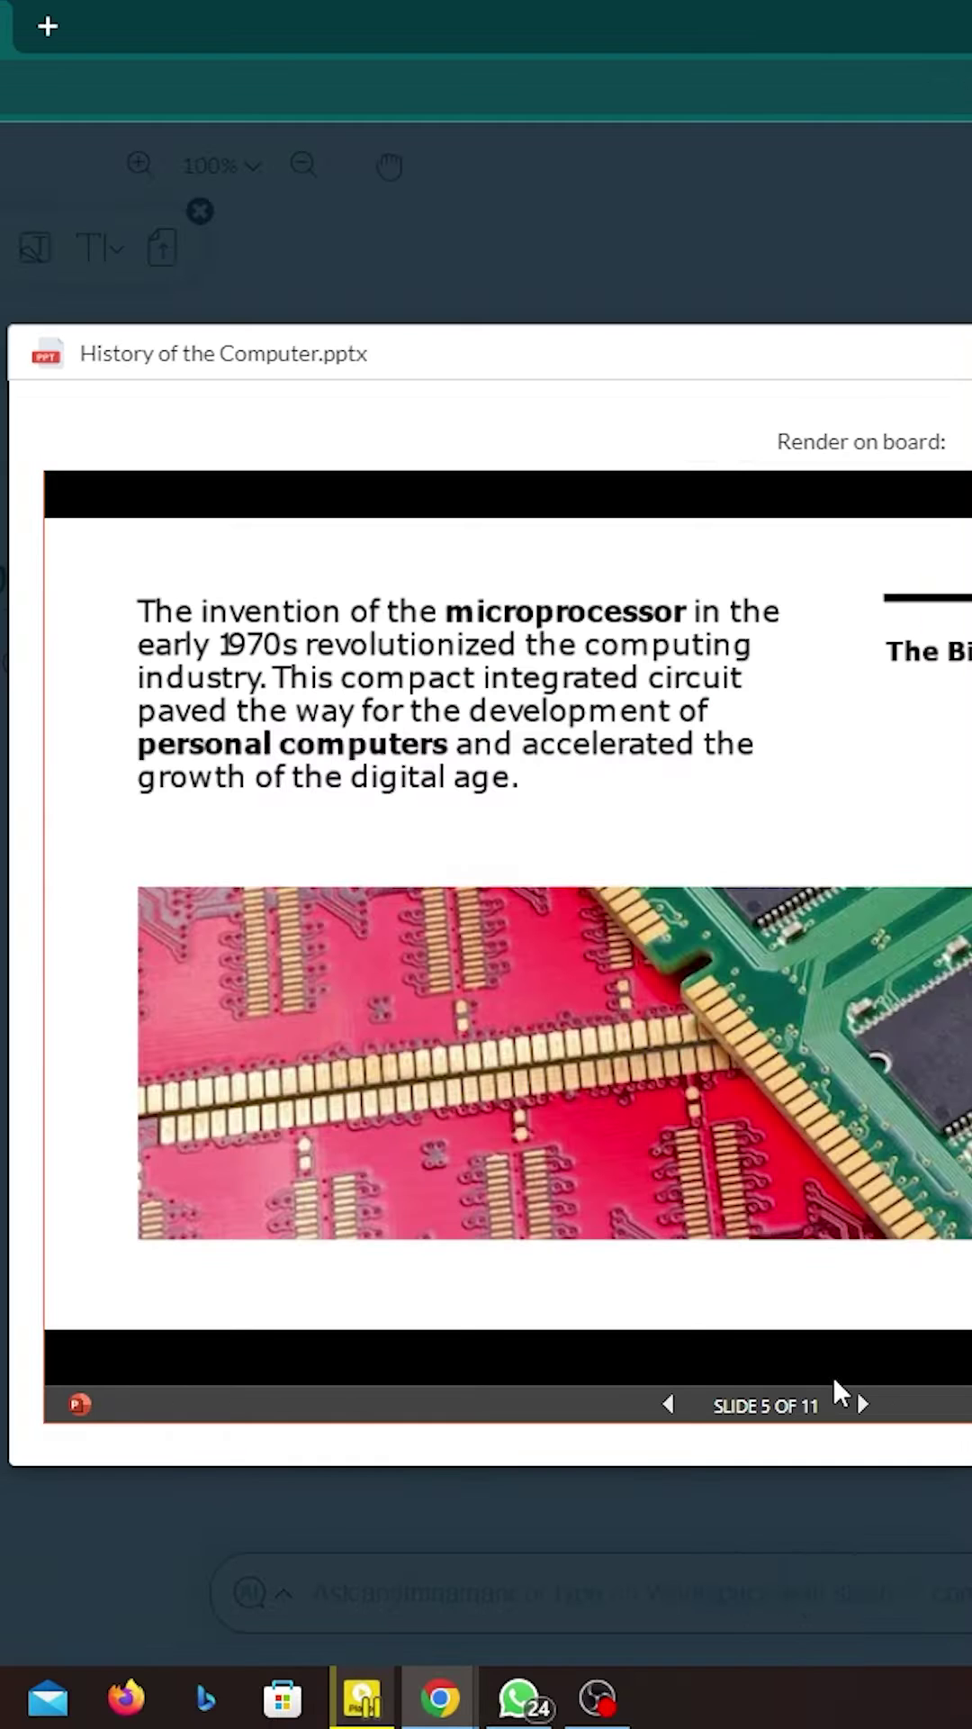
pyautogui.click(297, 1405)
pyautogui.click(297, 1405)
pyautogui.click(298, 1404)
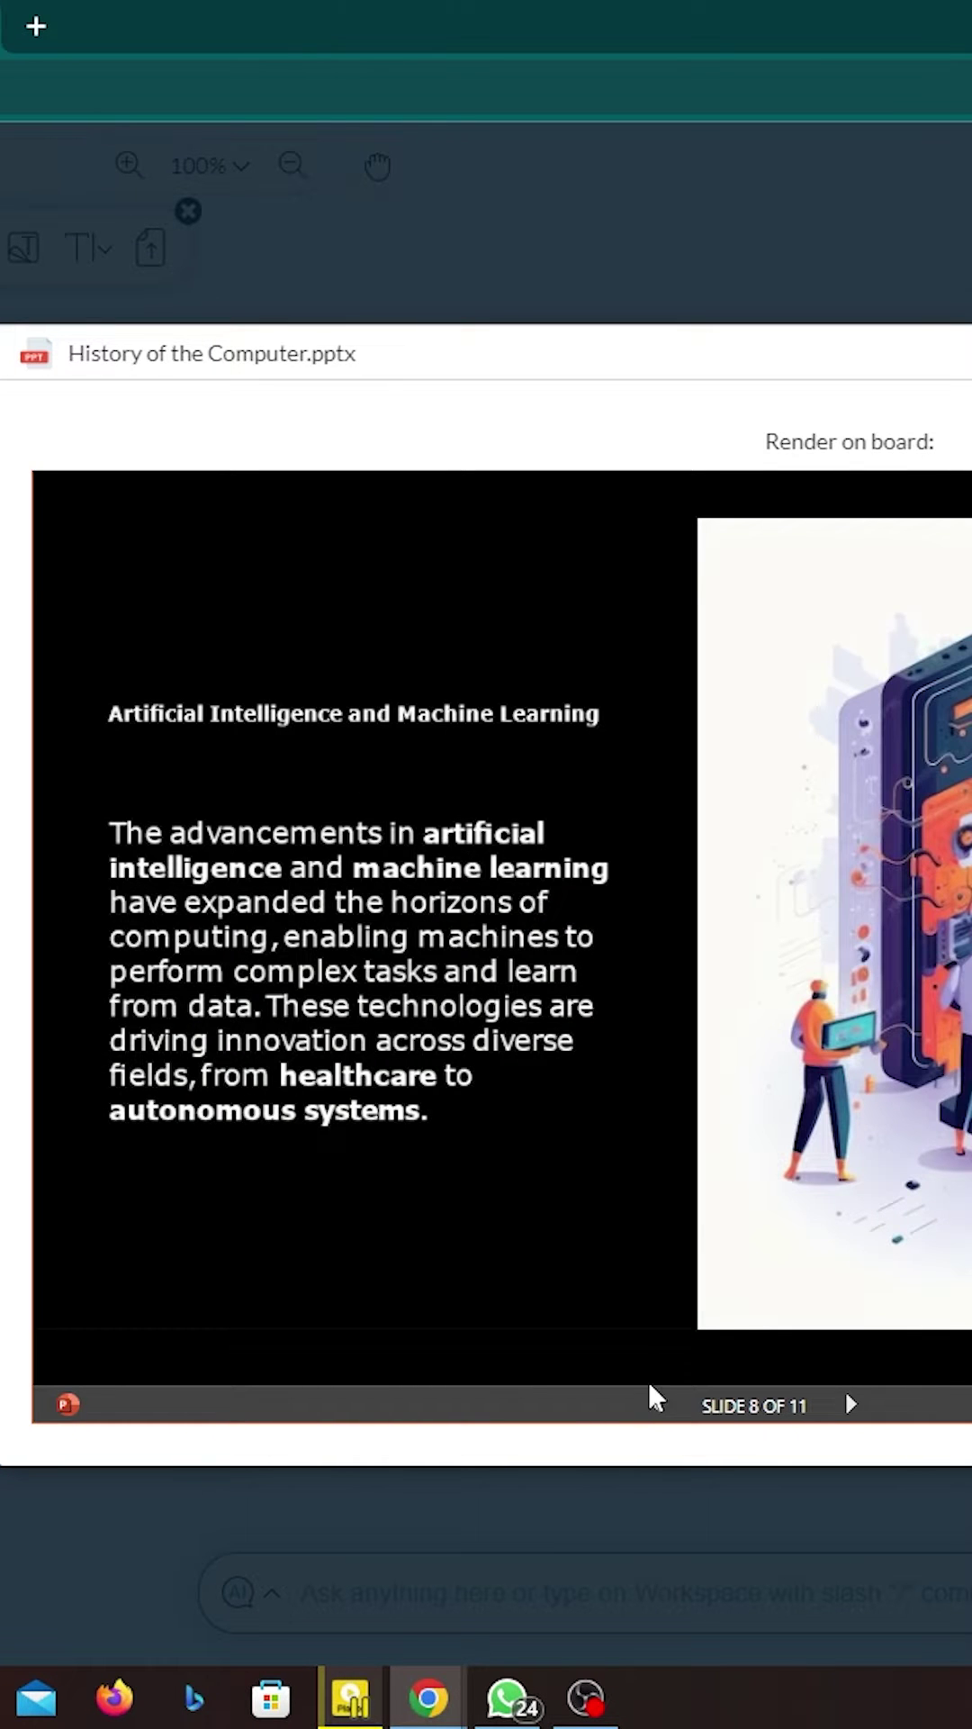
pyautogui.click(655, 1403)
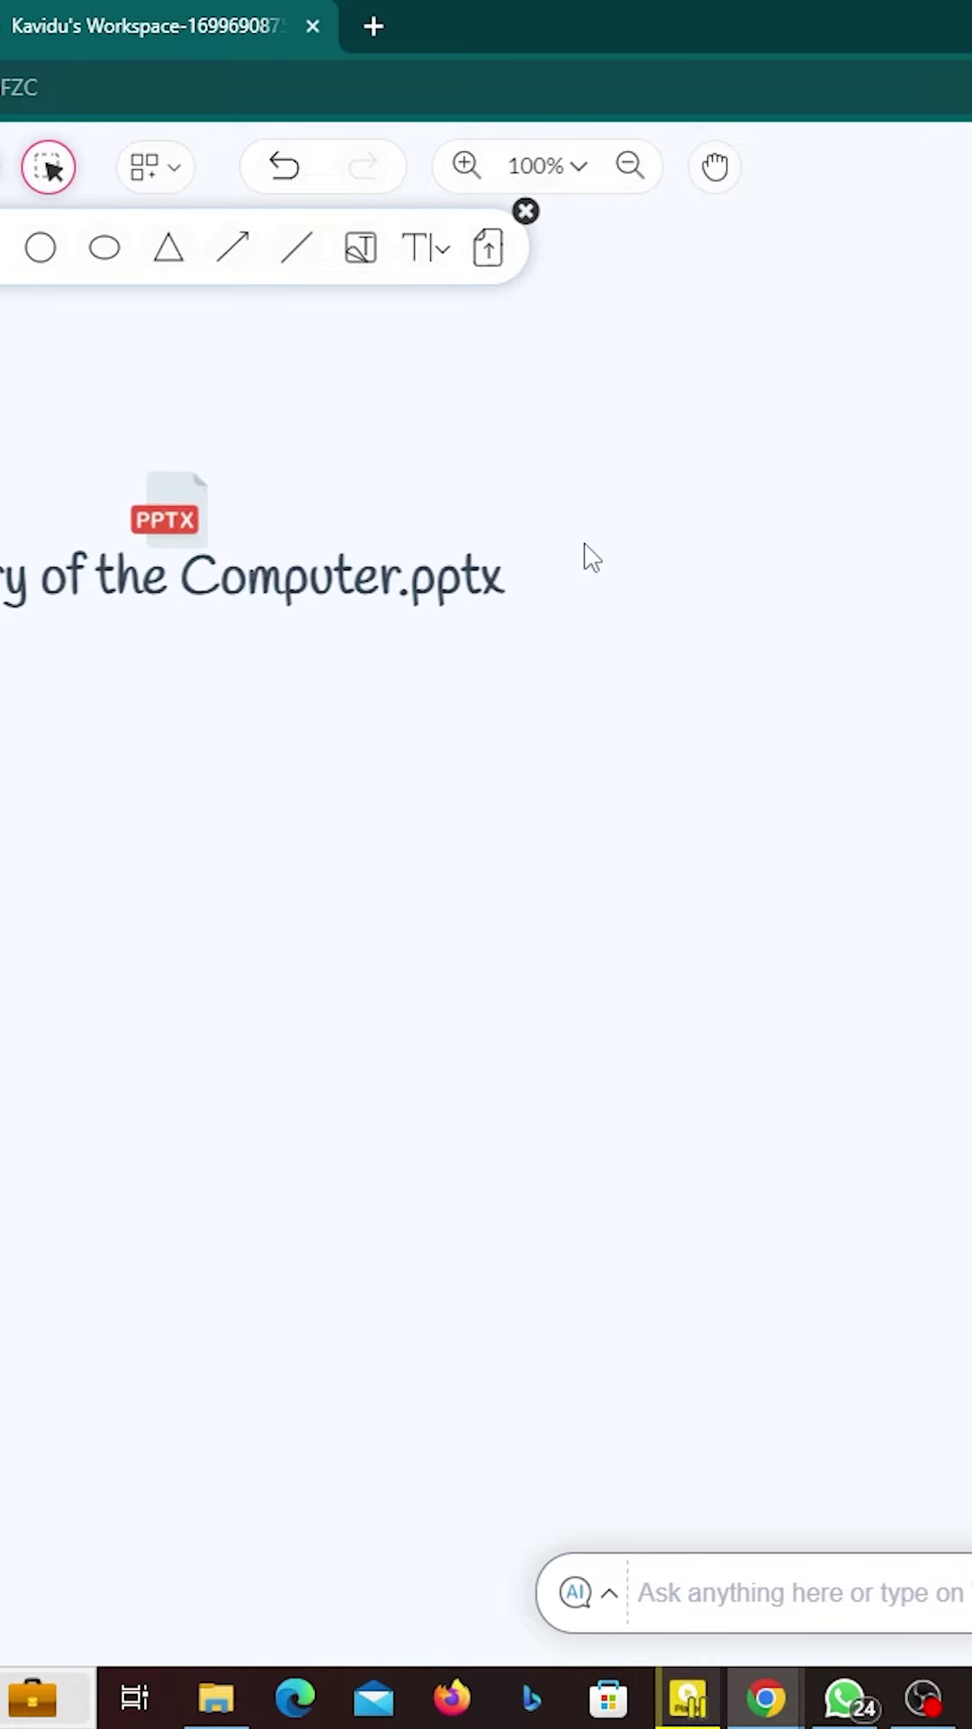
# Write the prompt "summarize the document" as text on the empty canvas
pyautogui.click(23, 511)
pyautogui.write('S')
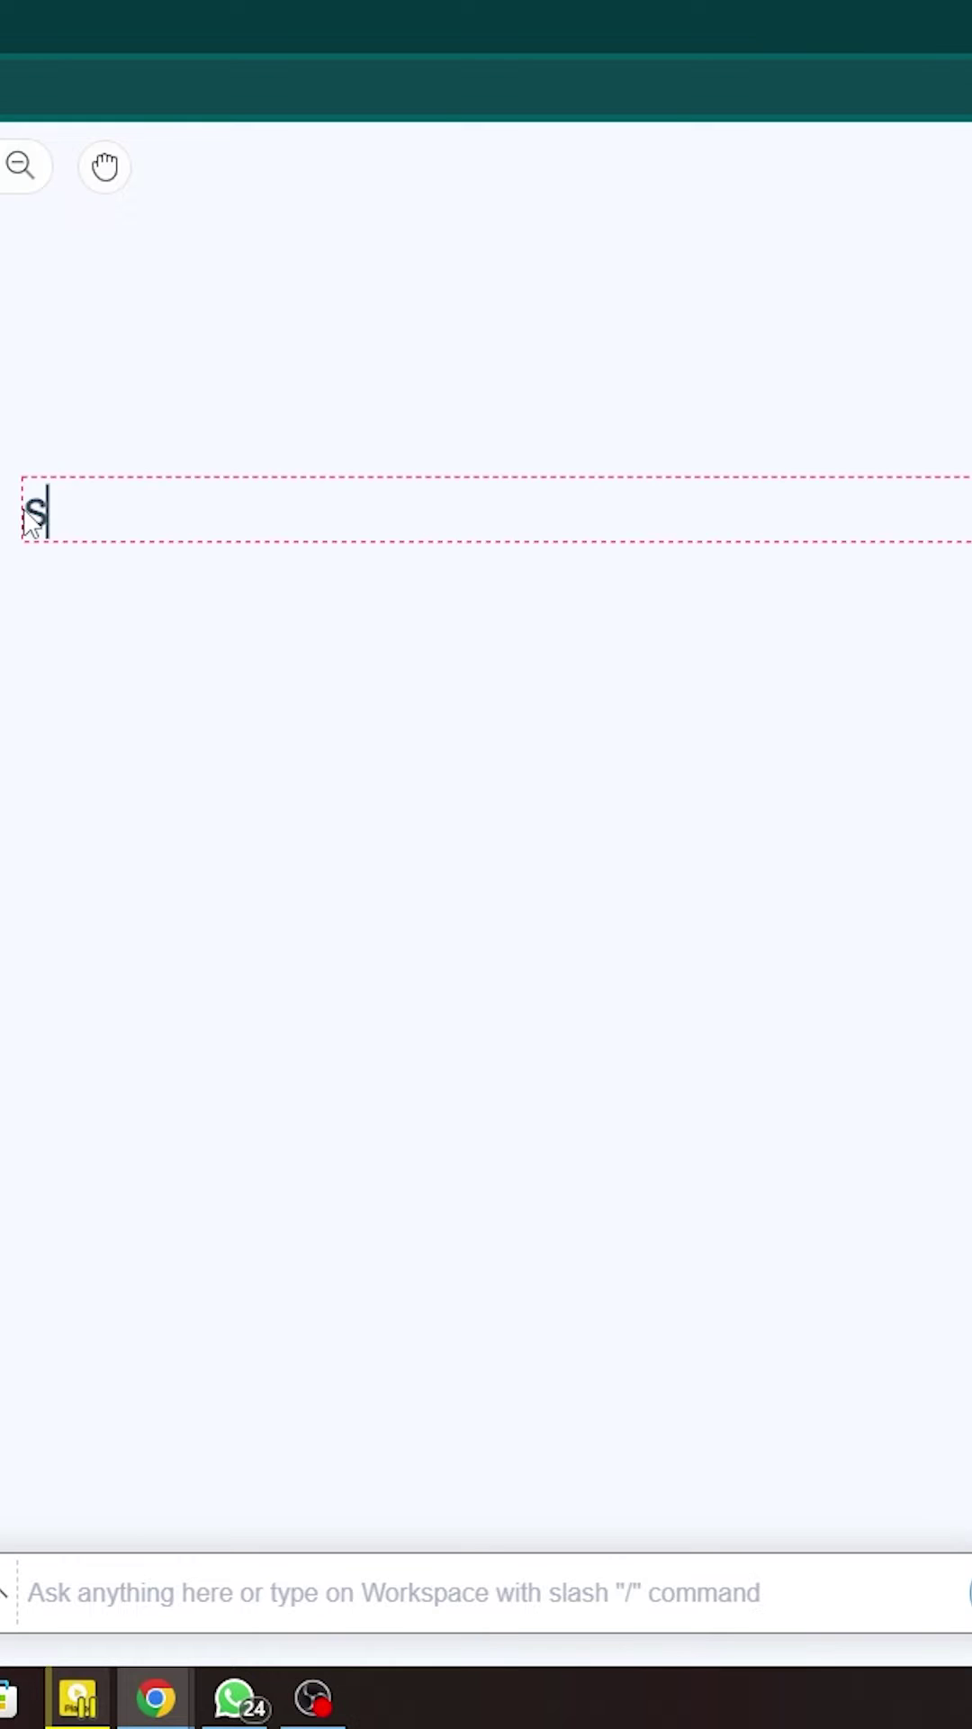
pyautogui.write('ummar')
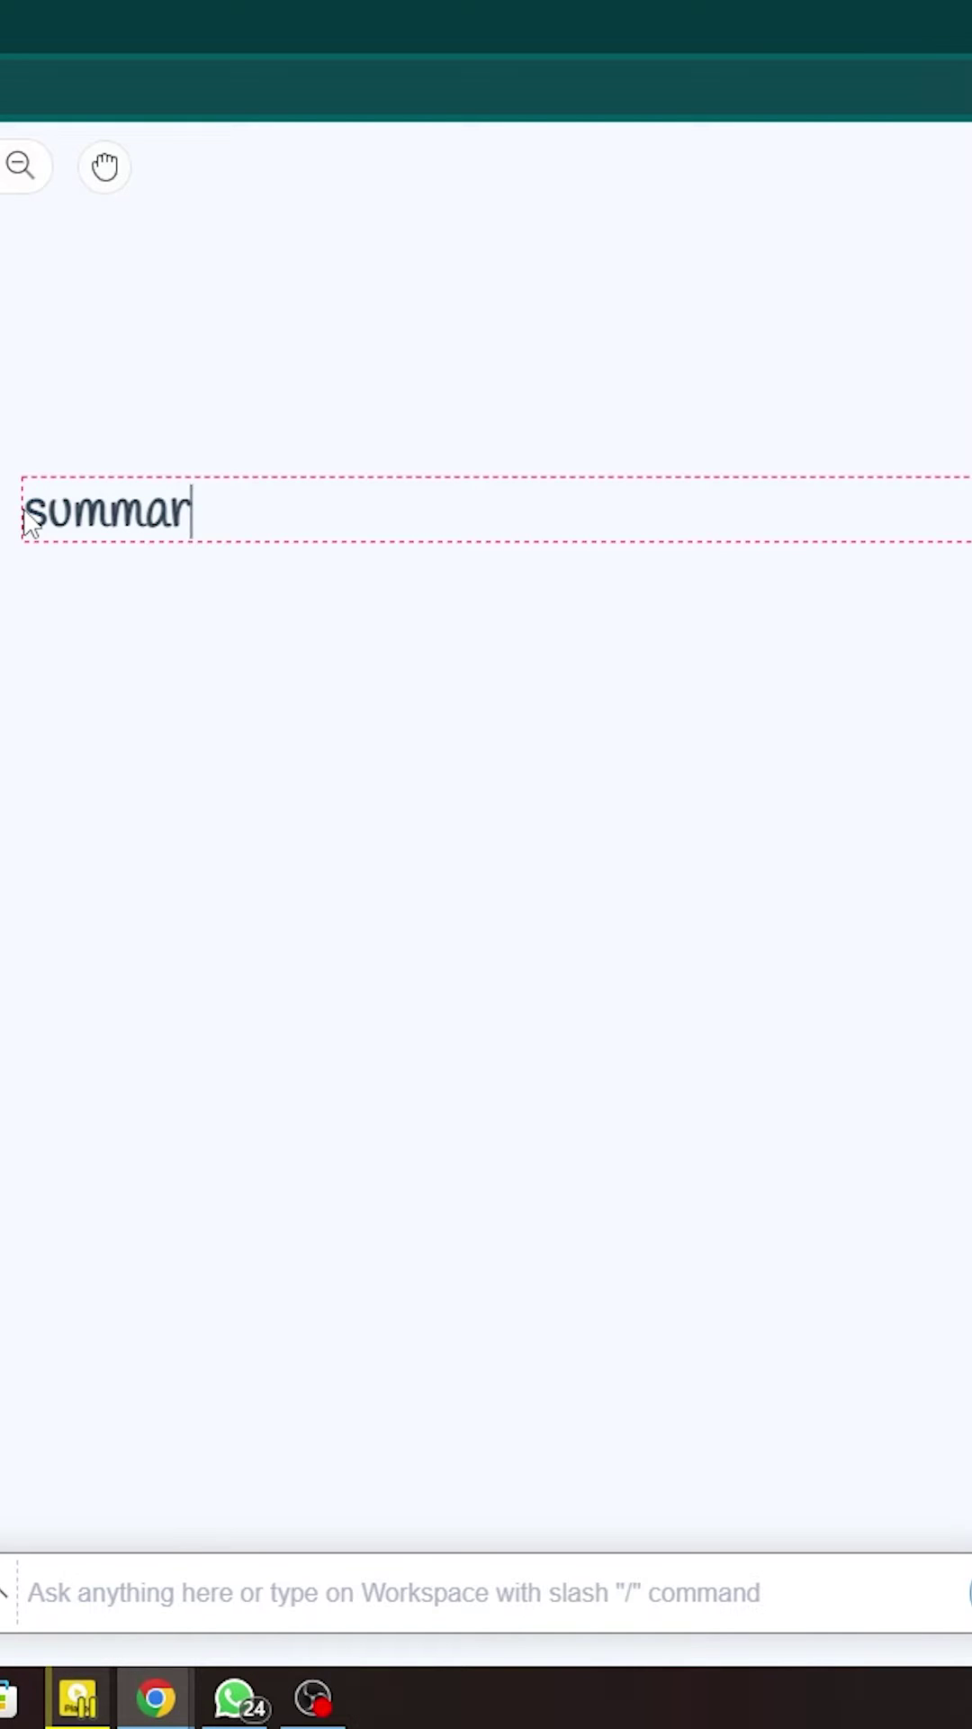
pyautogui.write('ize the document')
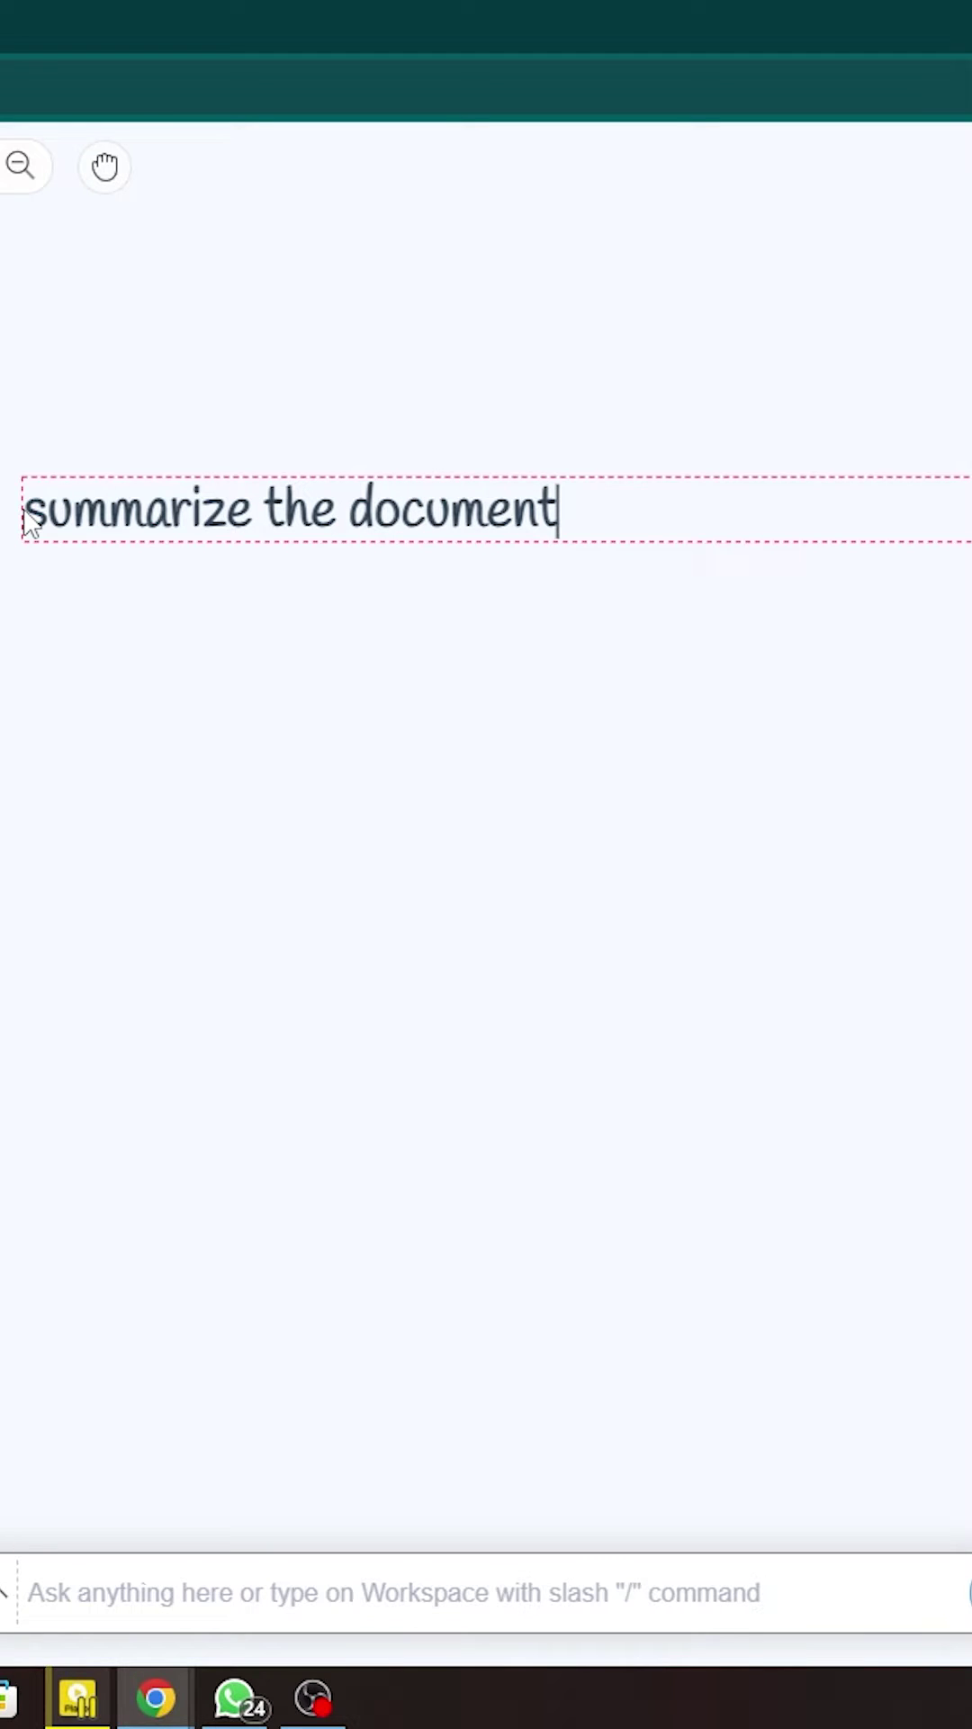
# Run the DocumentGPT command on the canvas prompt with History of the Computer.pptx as its source file
pyautogui.write('/')
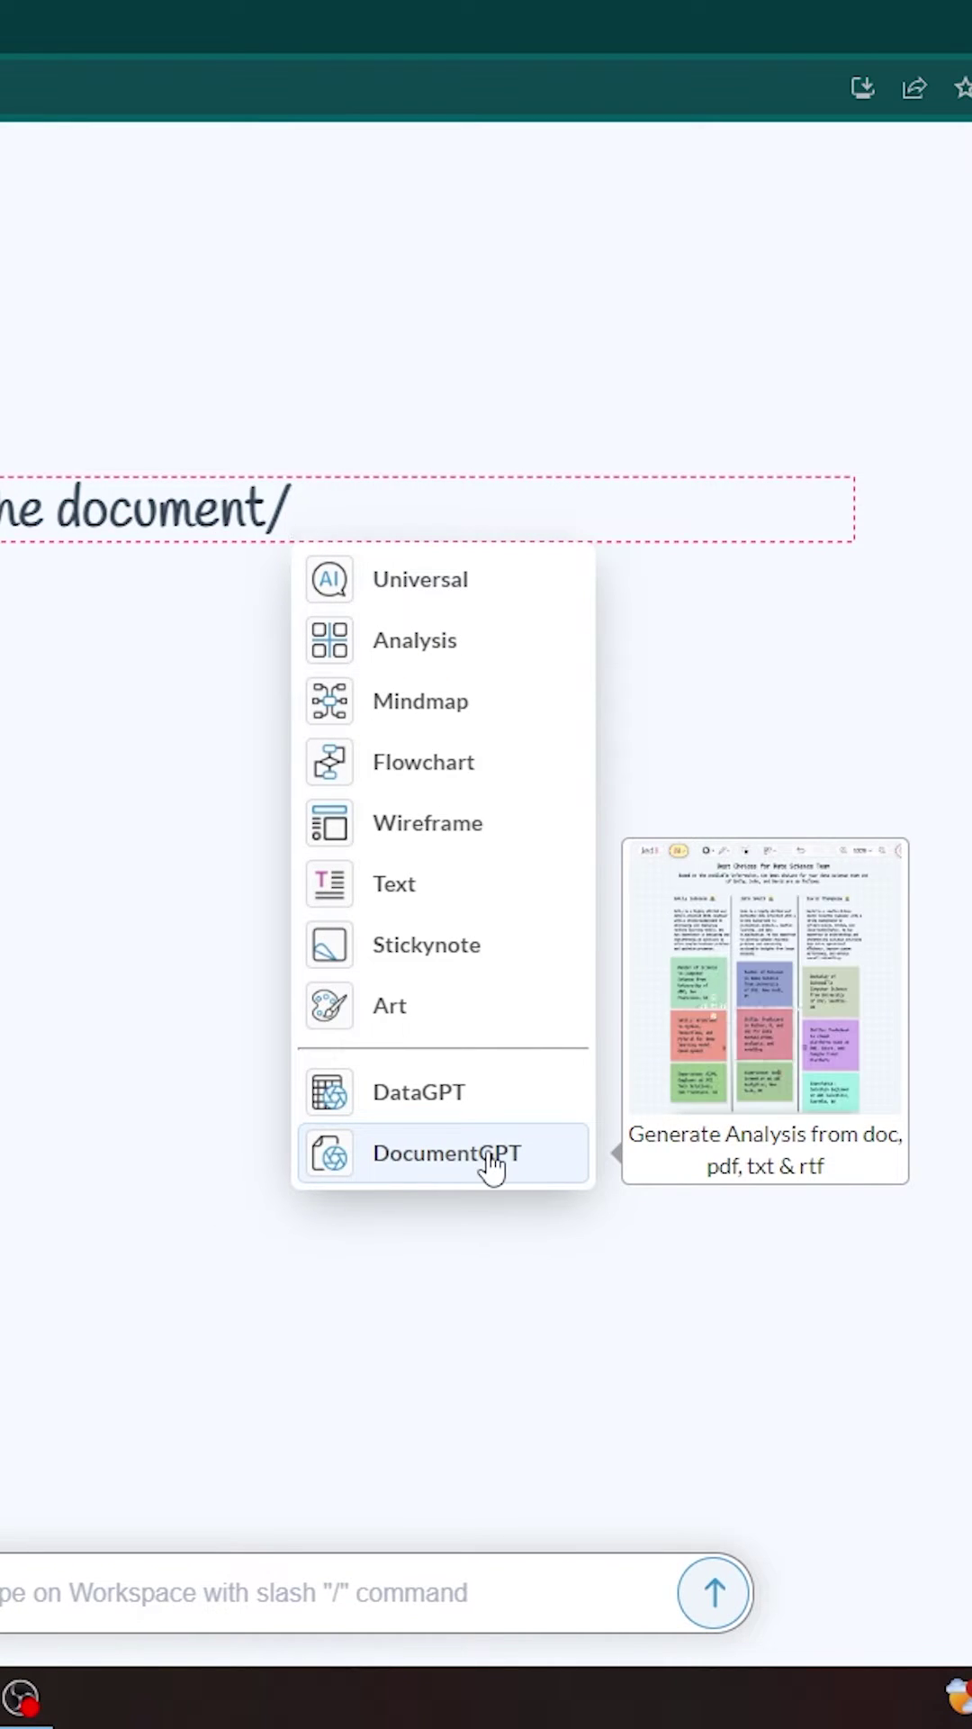
pyautogui.click(493, 1155)
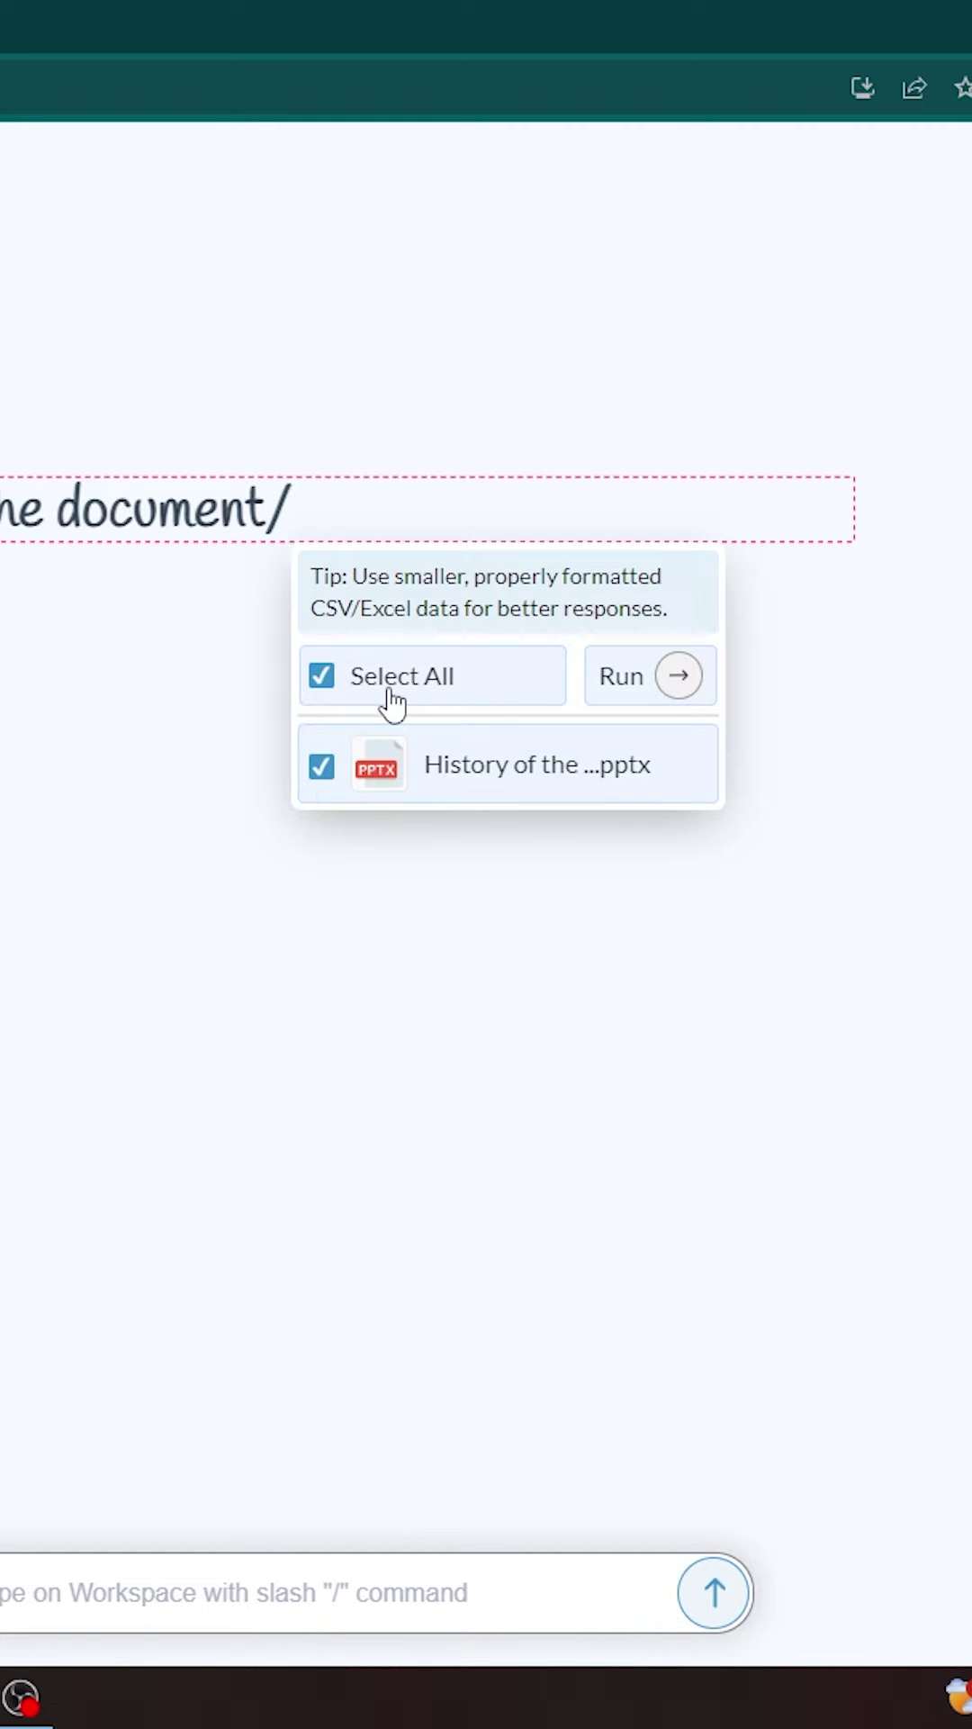
pyautogui.click(392, 700)
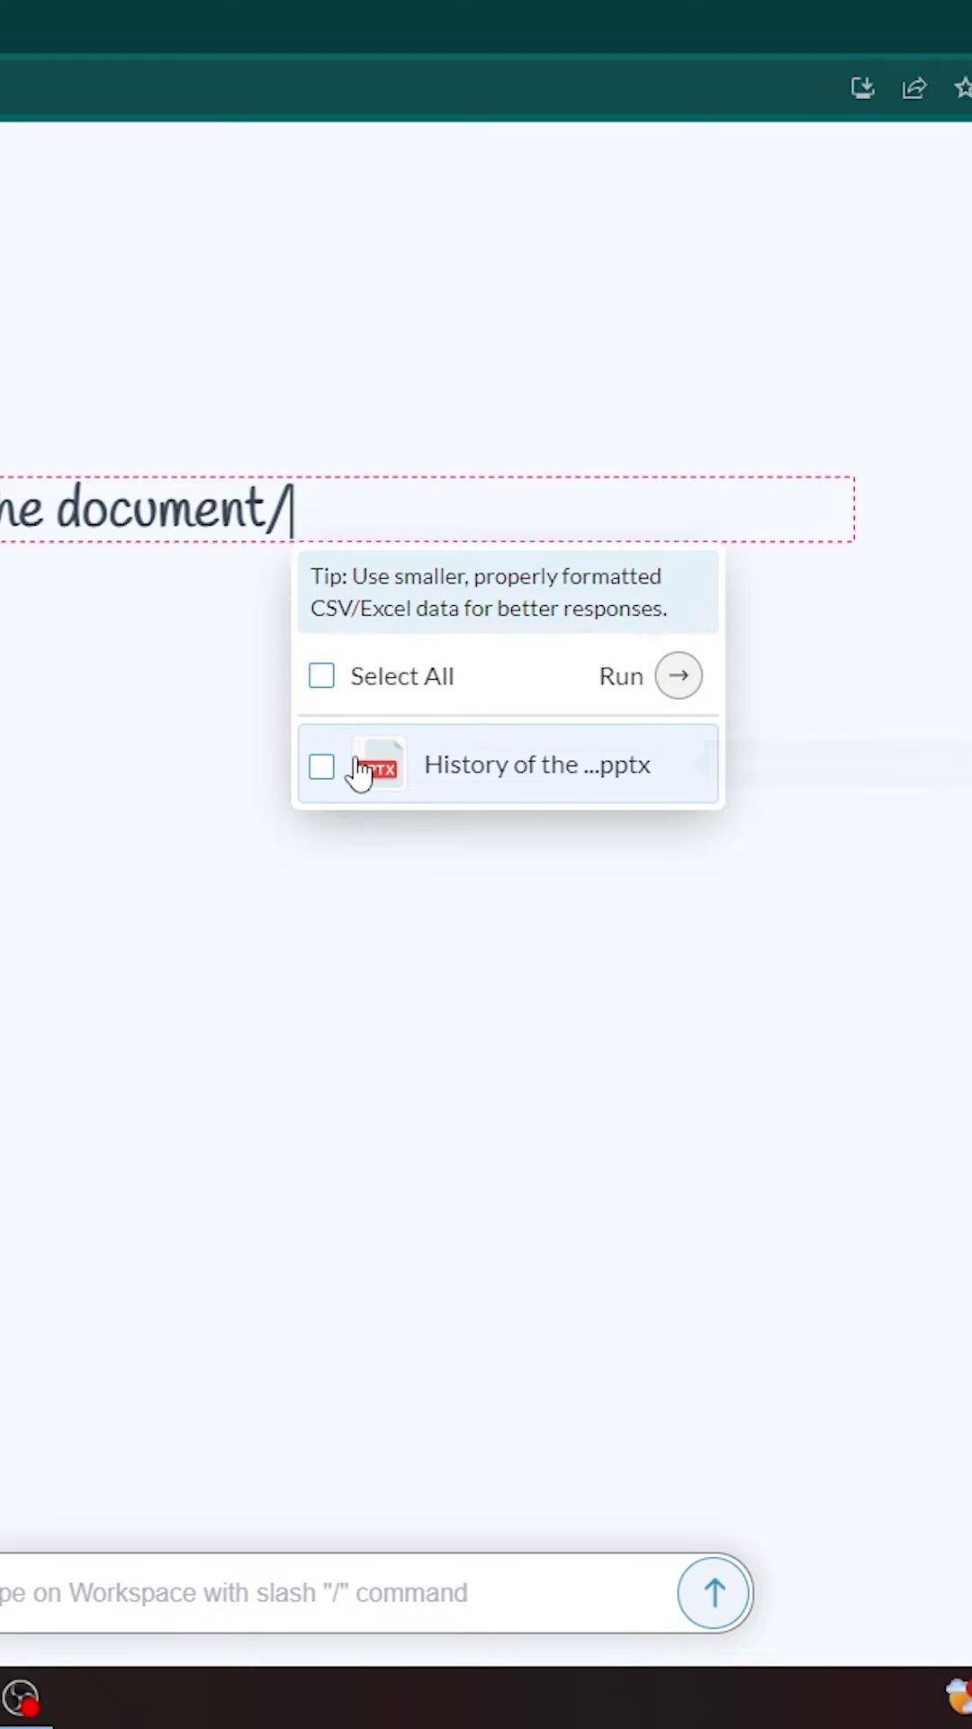
pyautogui.click(359, 768)
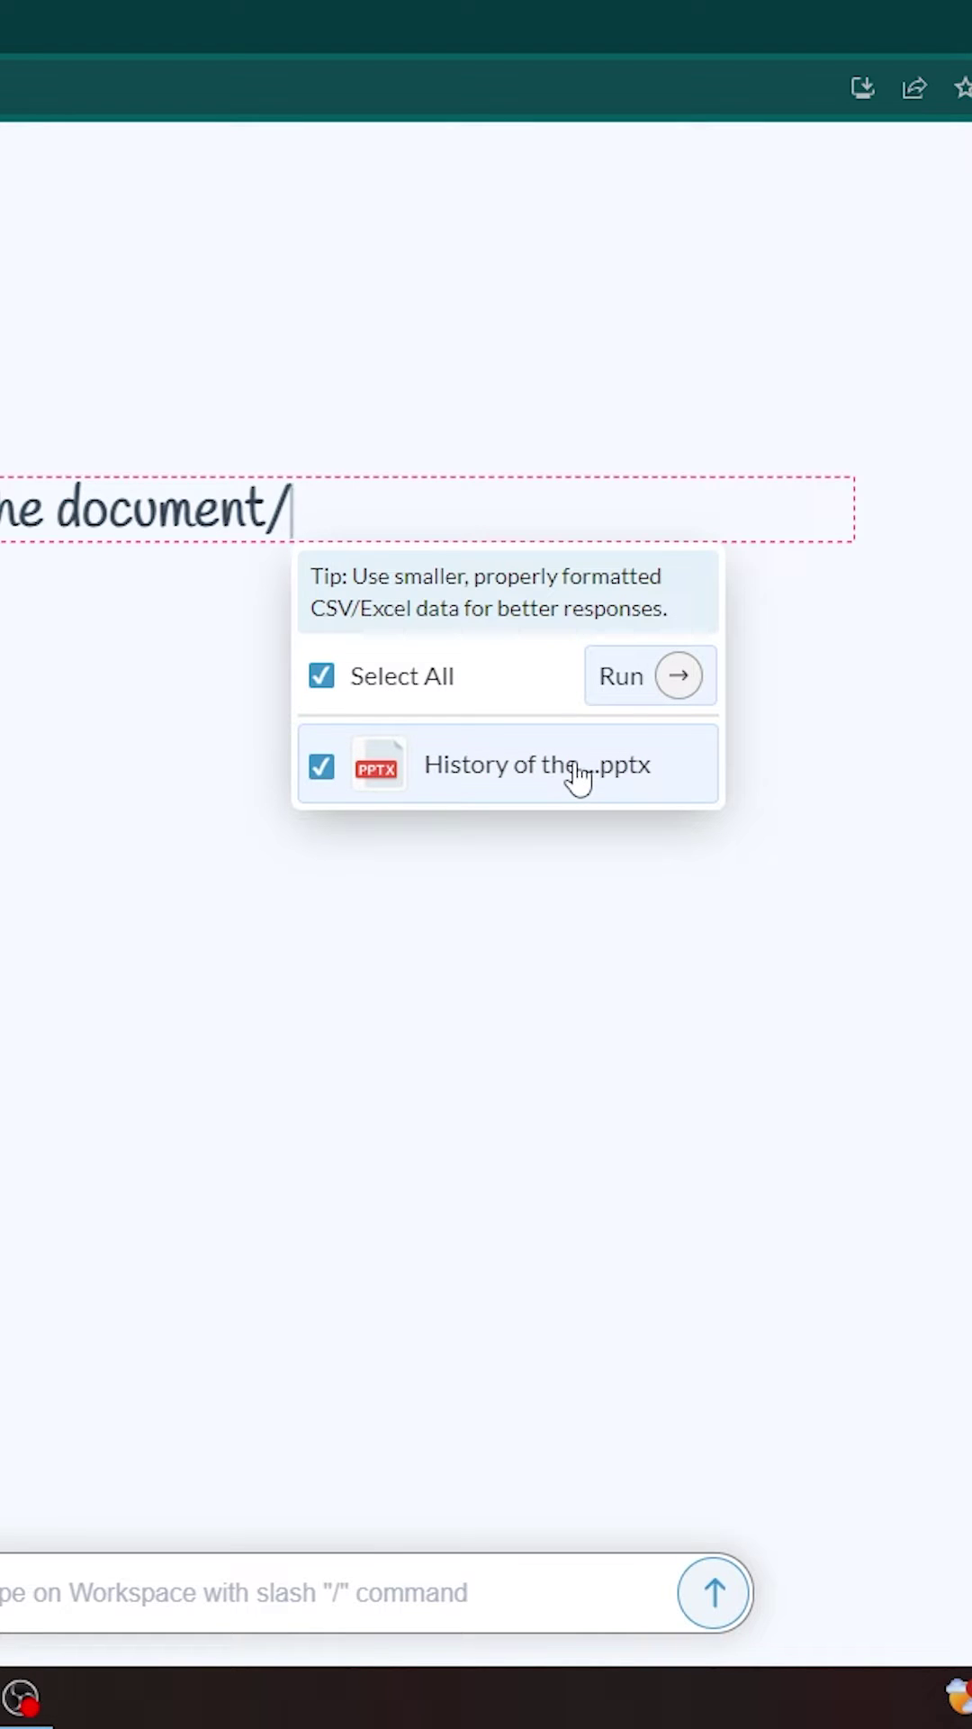
pyautogui.click(678, 696)
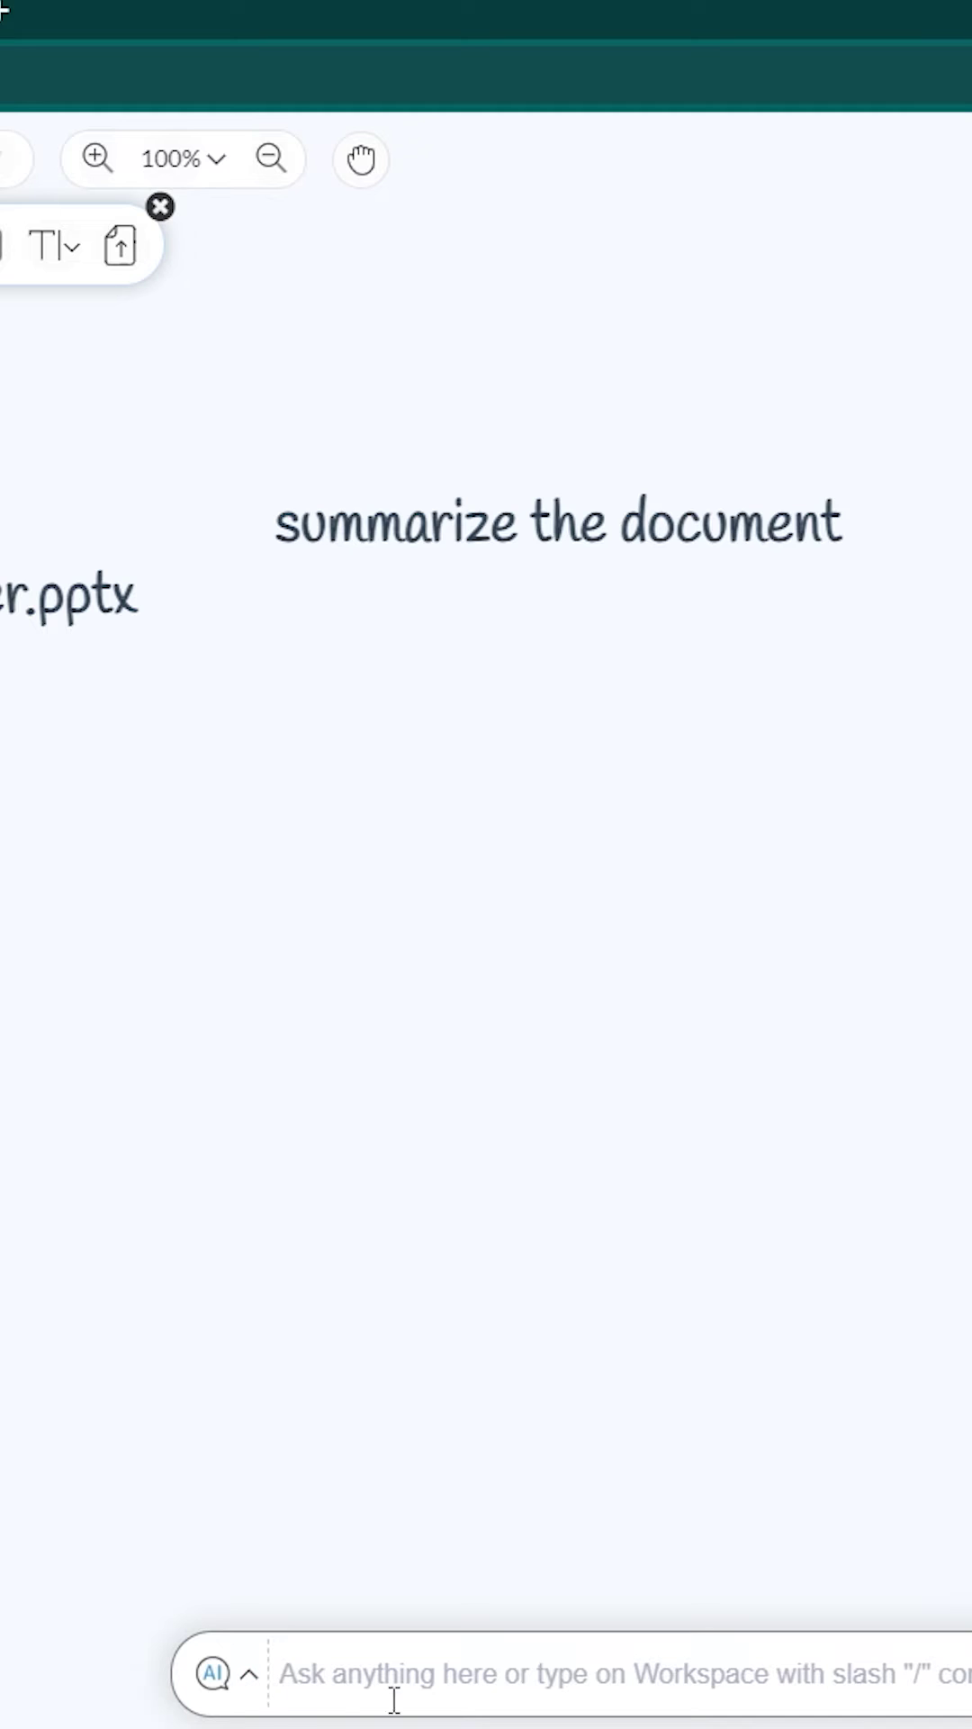
# Set the prompt bar to DocumentGPT mode with the uploaded PPTX file as its source
pyautogui.click(231, 1680)
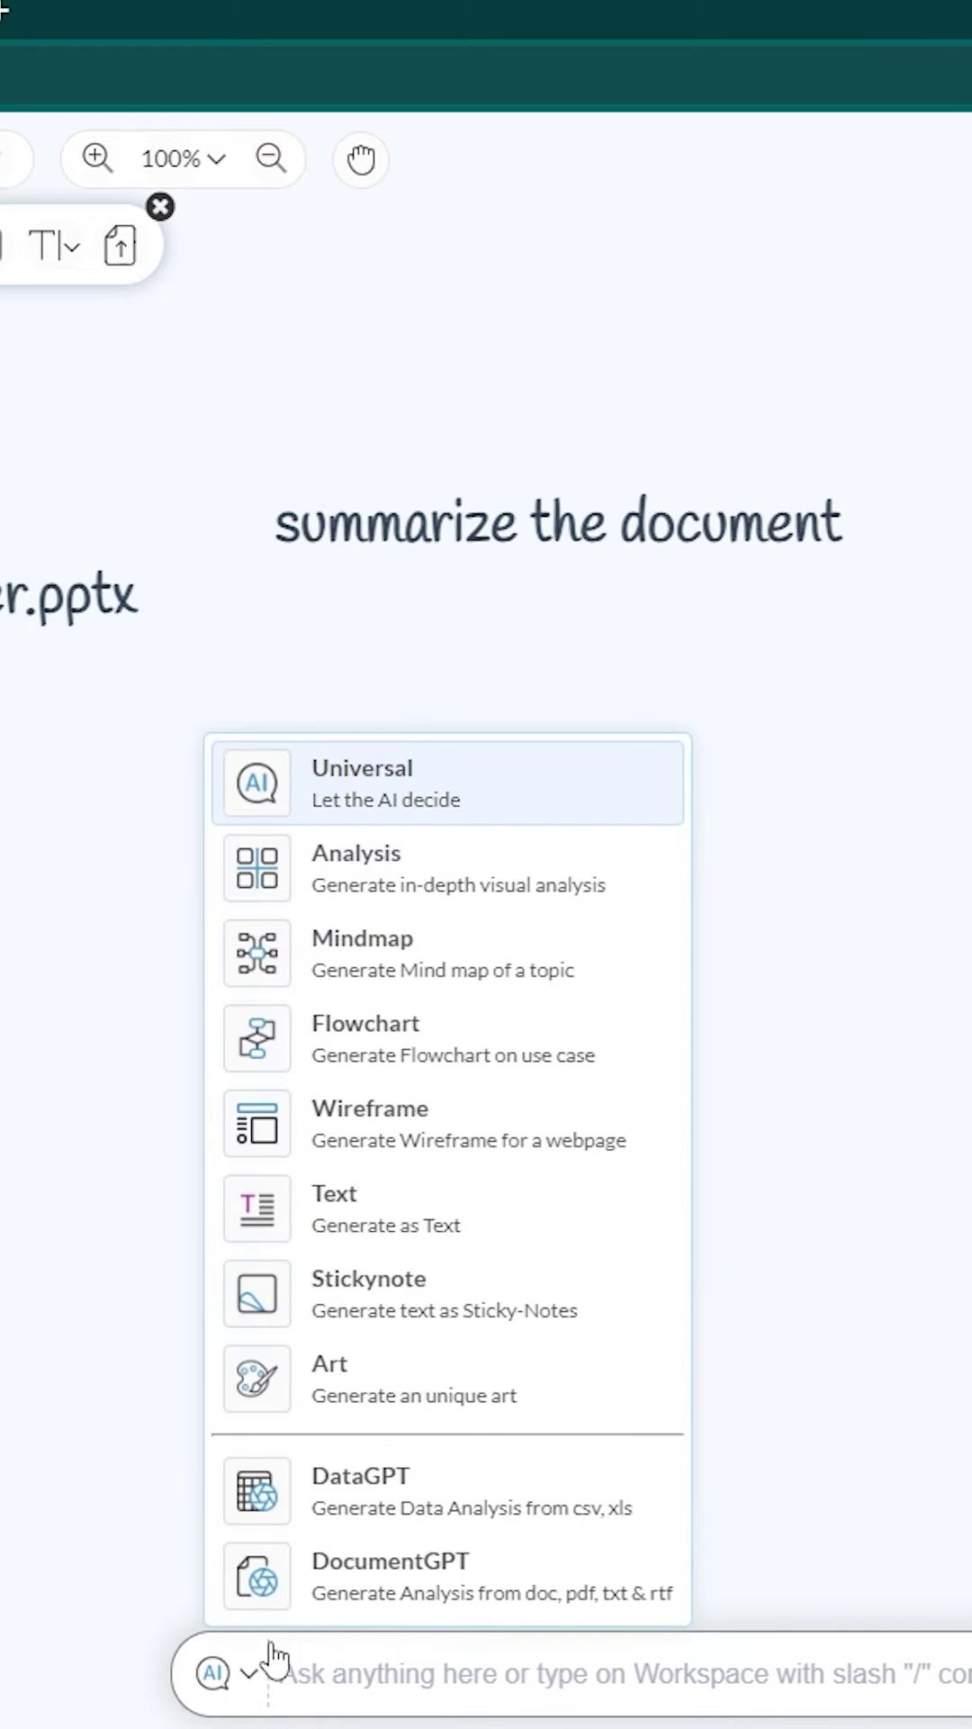
pyautogui.click(400, 1592)
pyautogui.click(462, 1673)
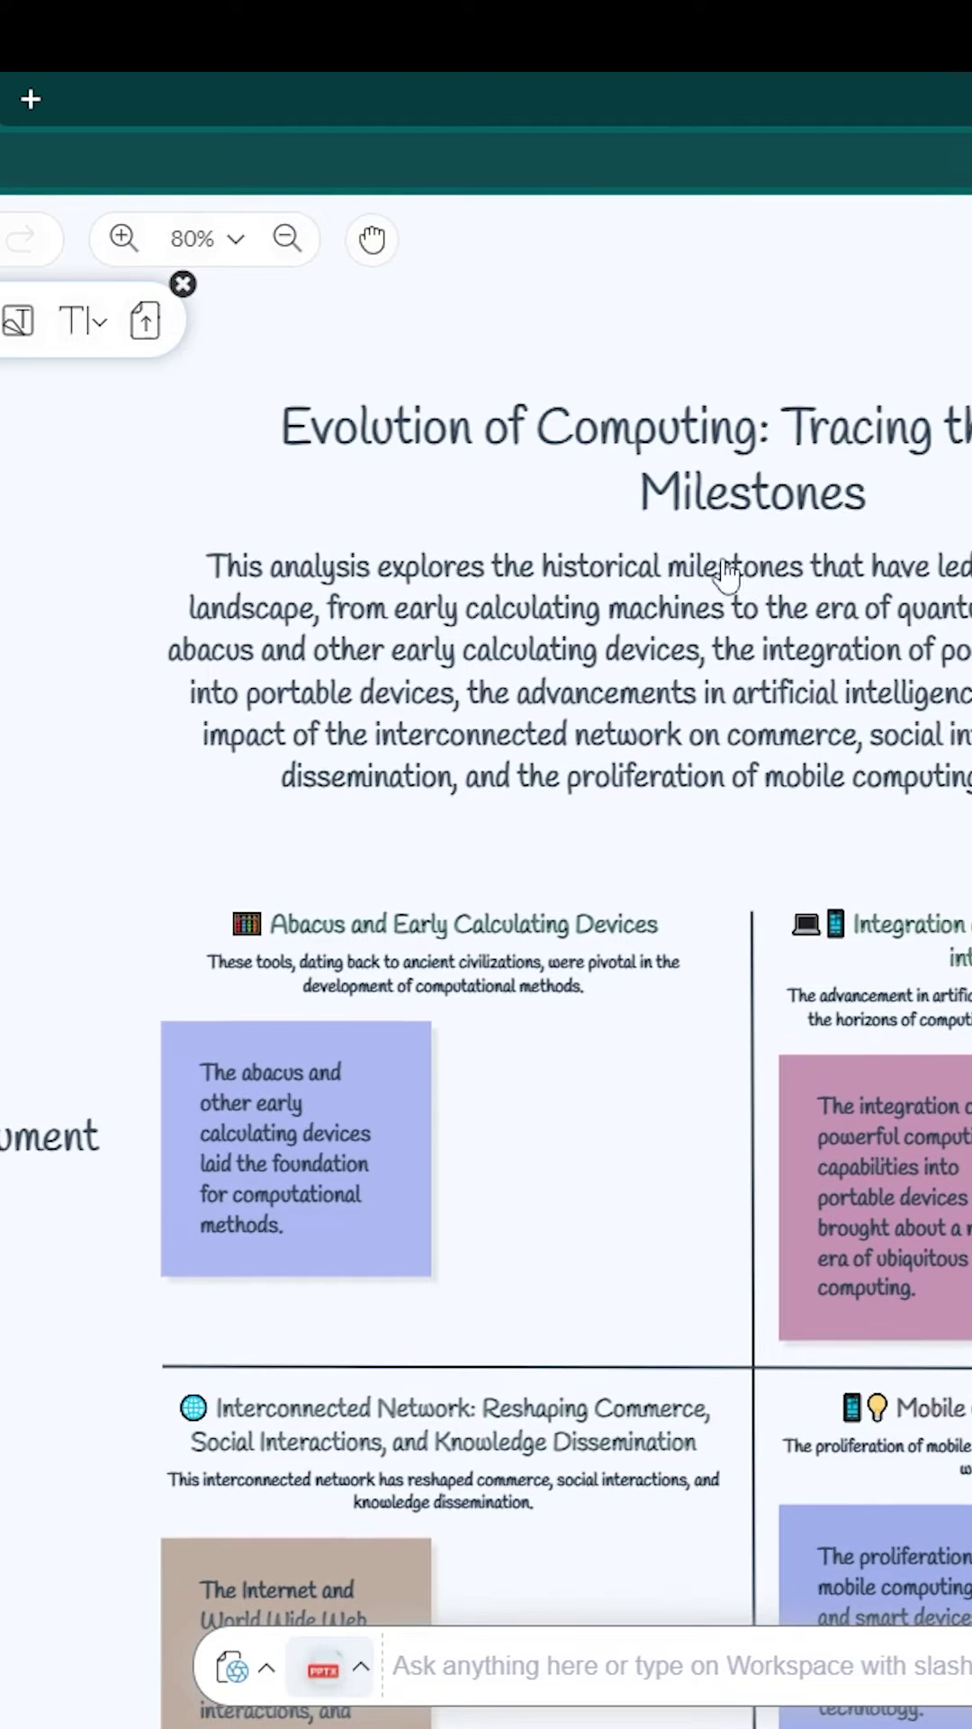
# Submit the DocumentGPT prompt "summary of mobile computing and smart devices" for the presentation
pyautogui.scroll(-3, 363, 783)
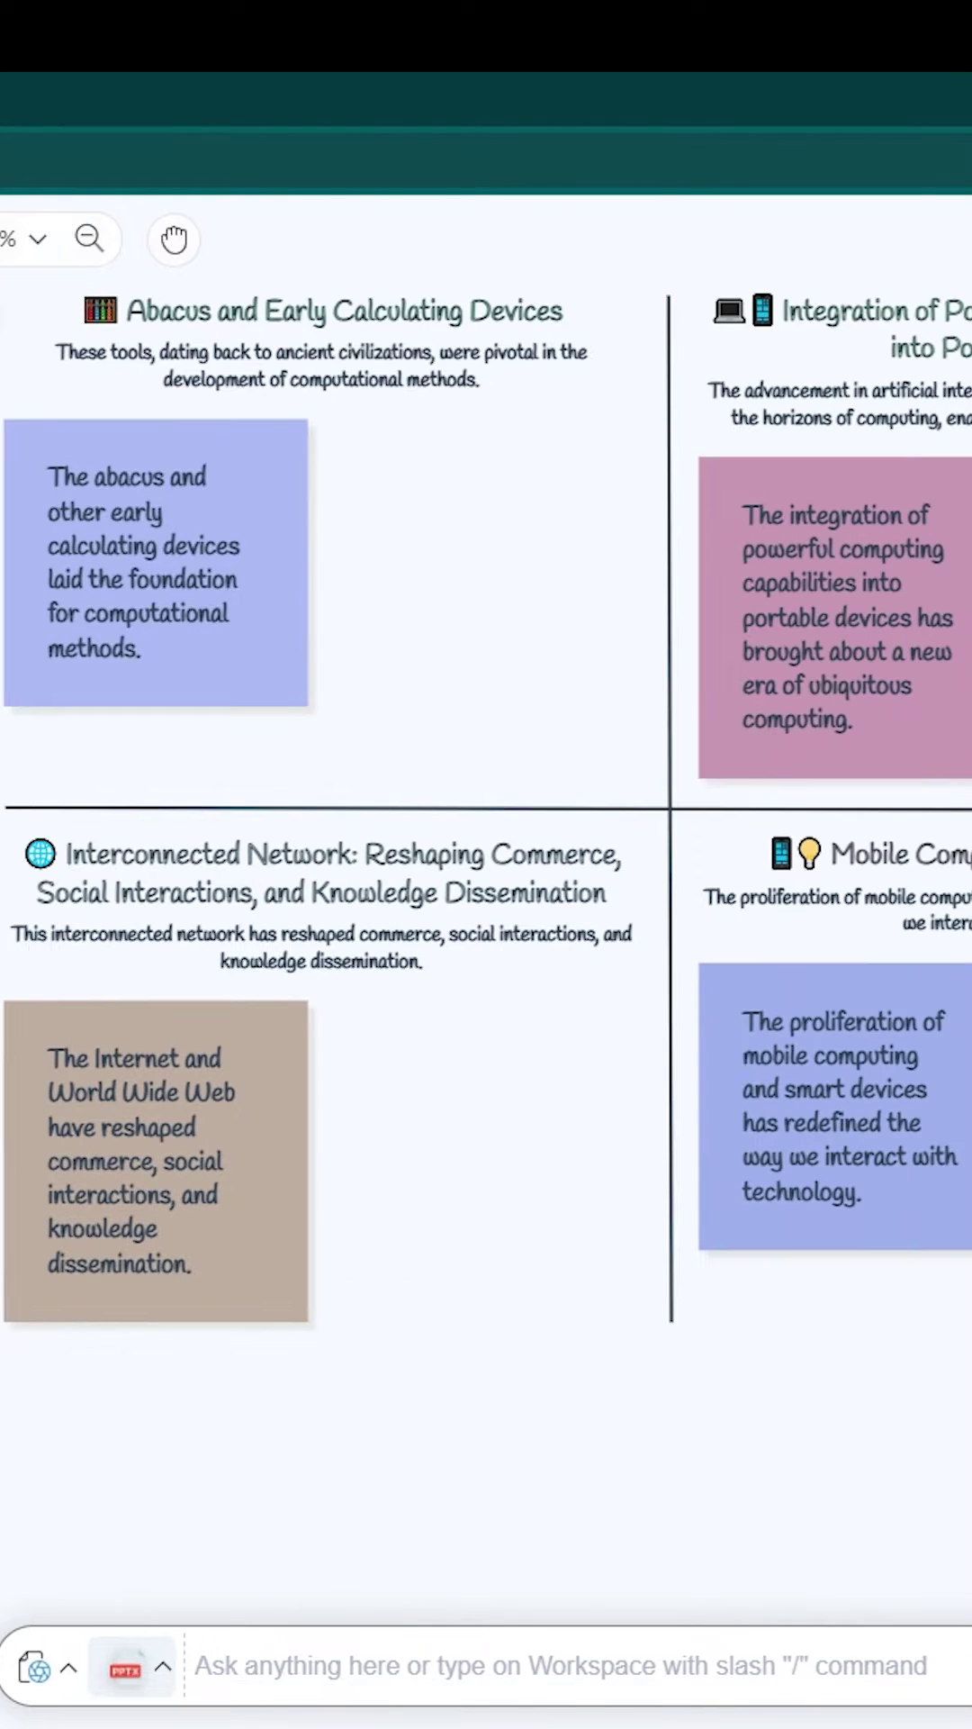
pyautogui.scroll(1, 722, 950)
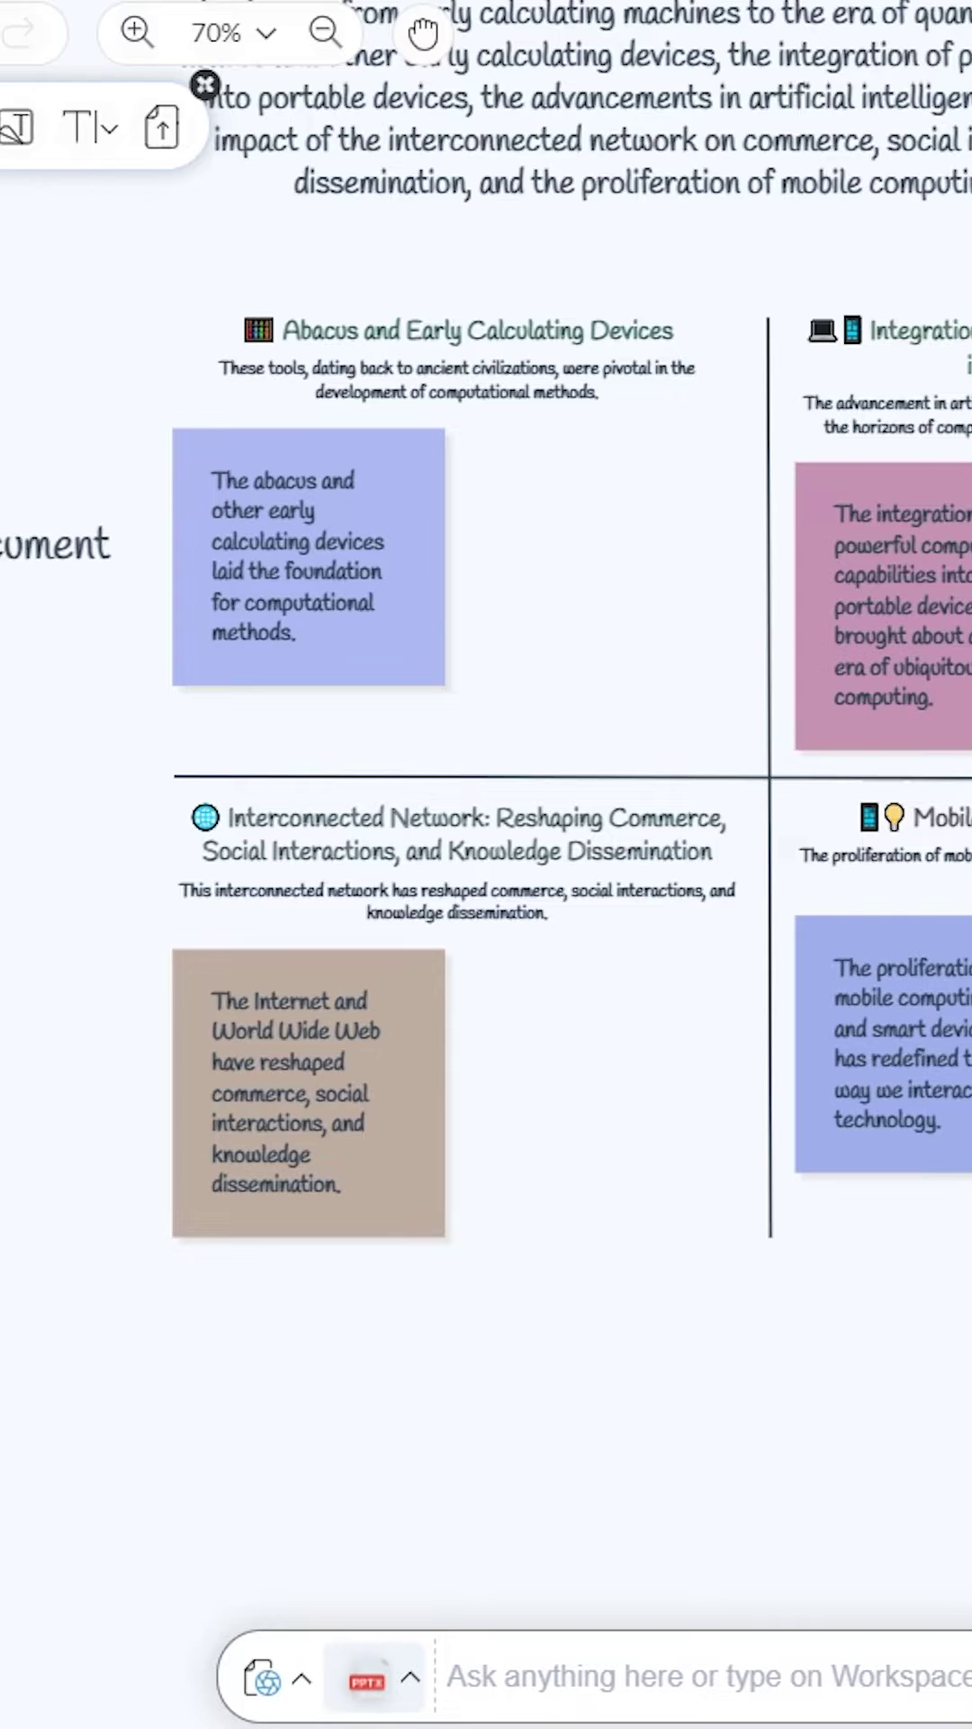
pyautogui.click(531, 1677)
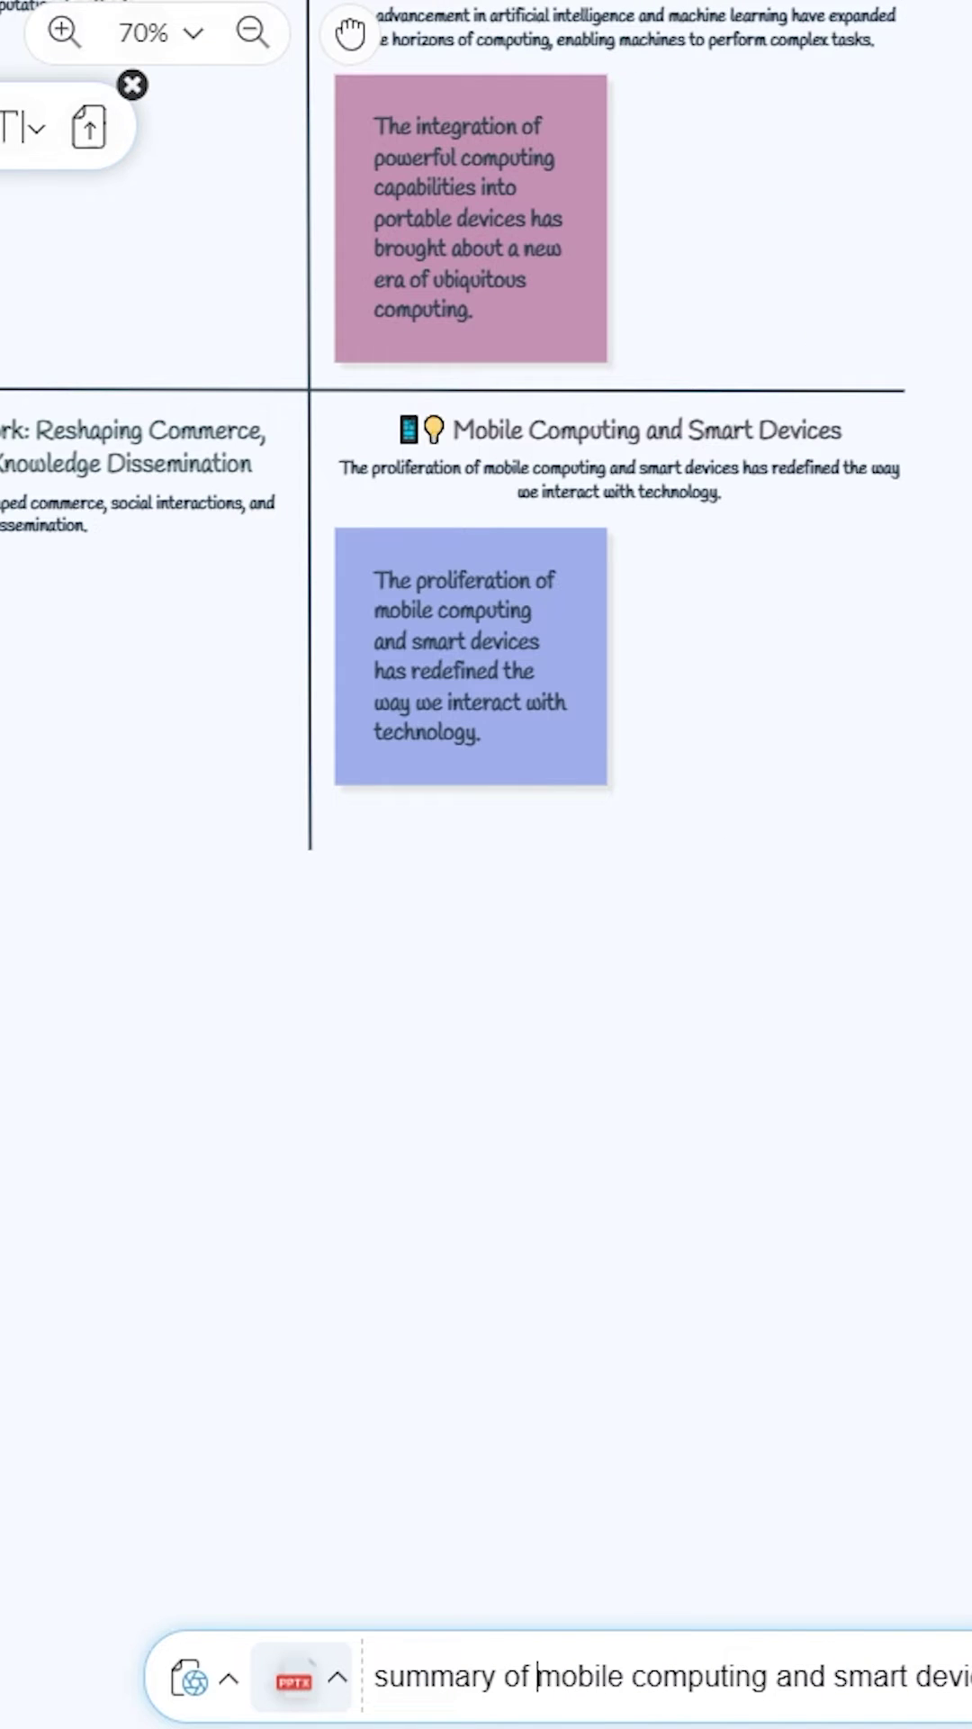
pyautogui.click(691, 1677)
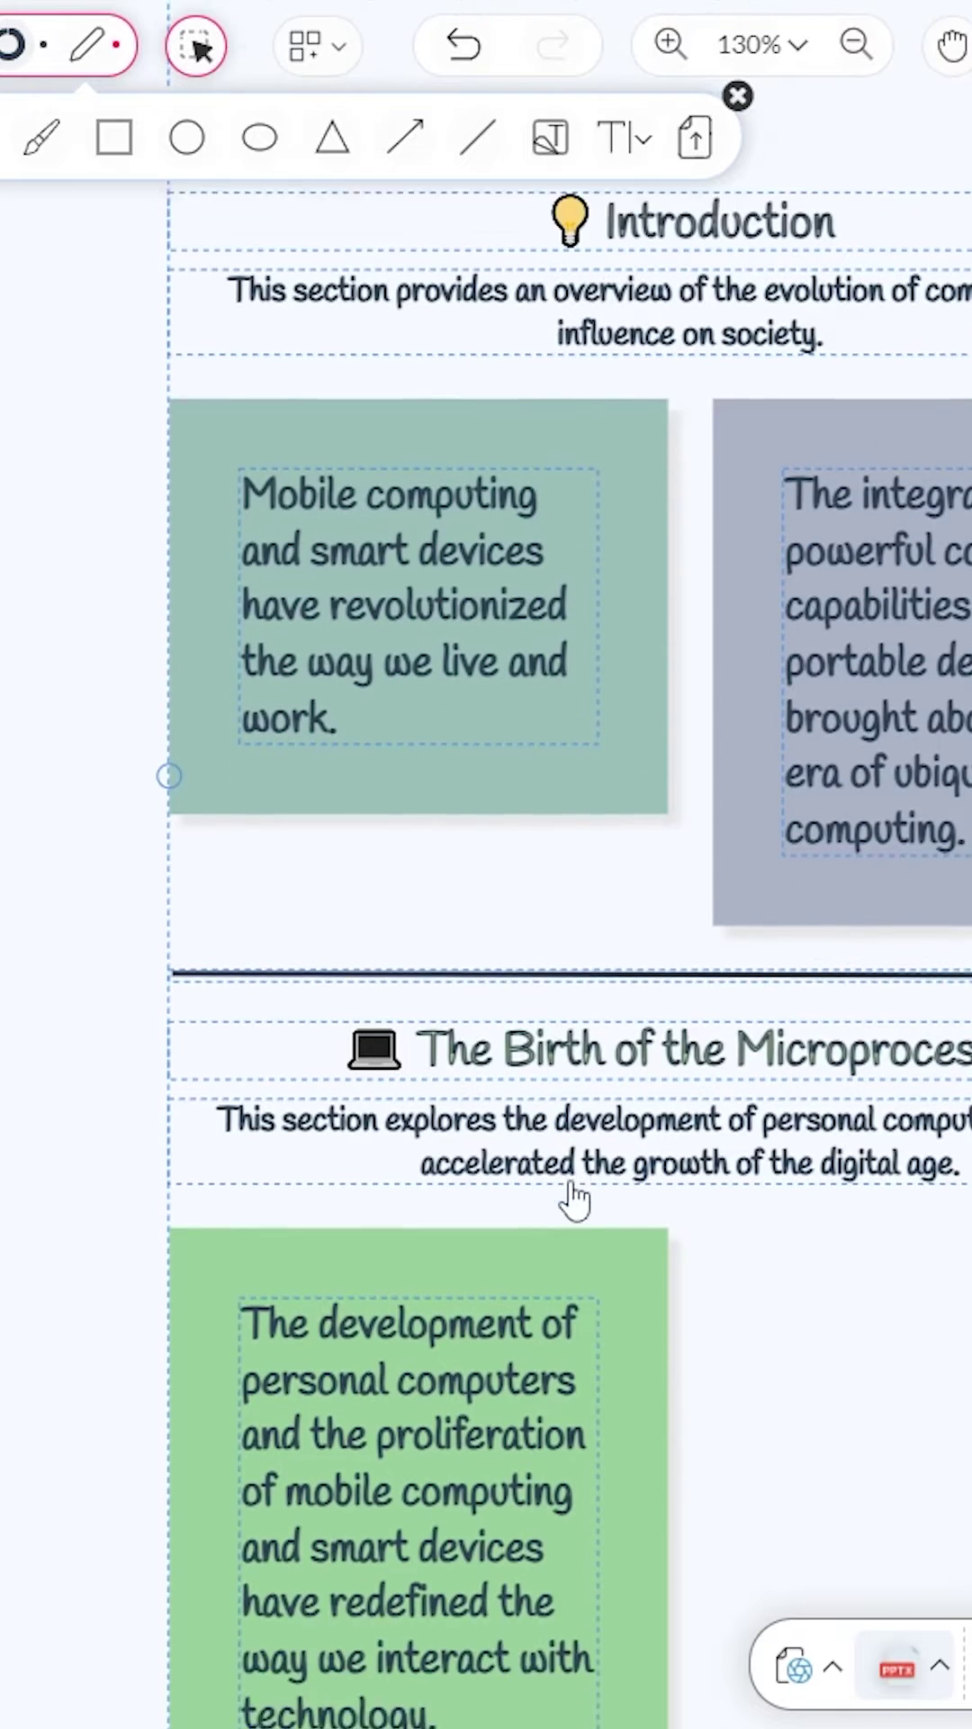
# Generate a flowchart from the first sticky note under Introduction in the mobile computing summary, using its slash command
pyautogui.scroll(-1, 569, 954)
pyautogui.scroll(-2, 567, 927)
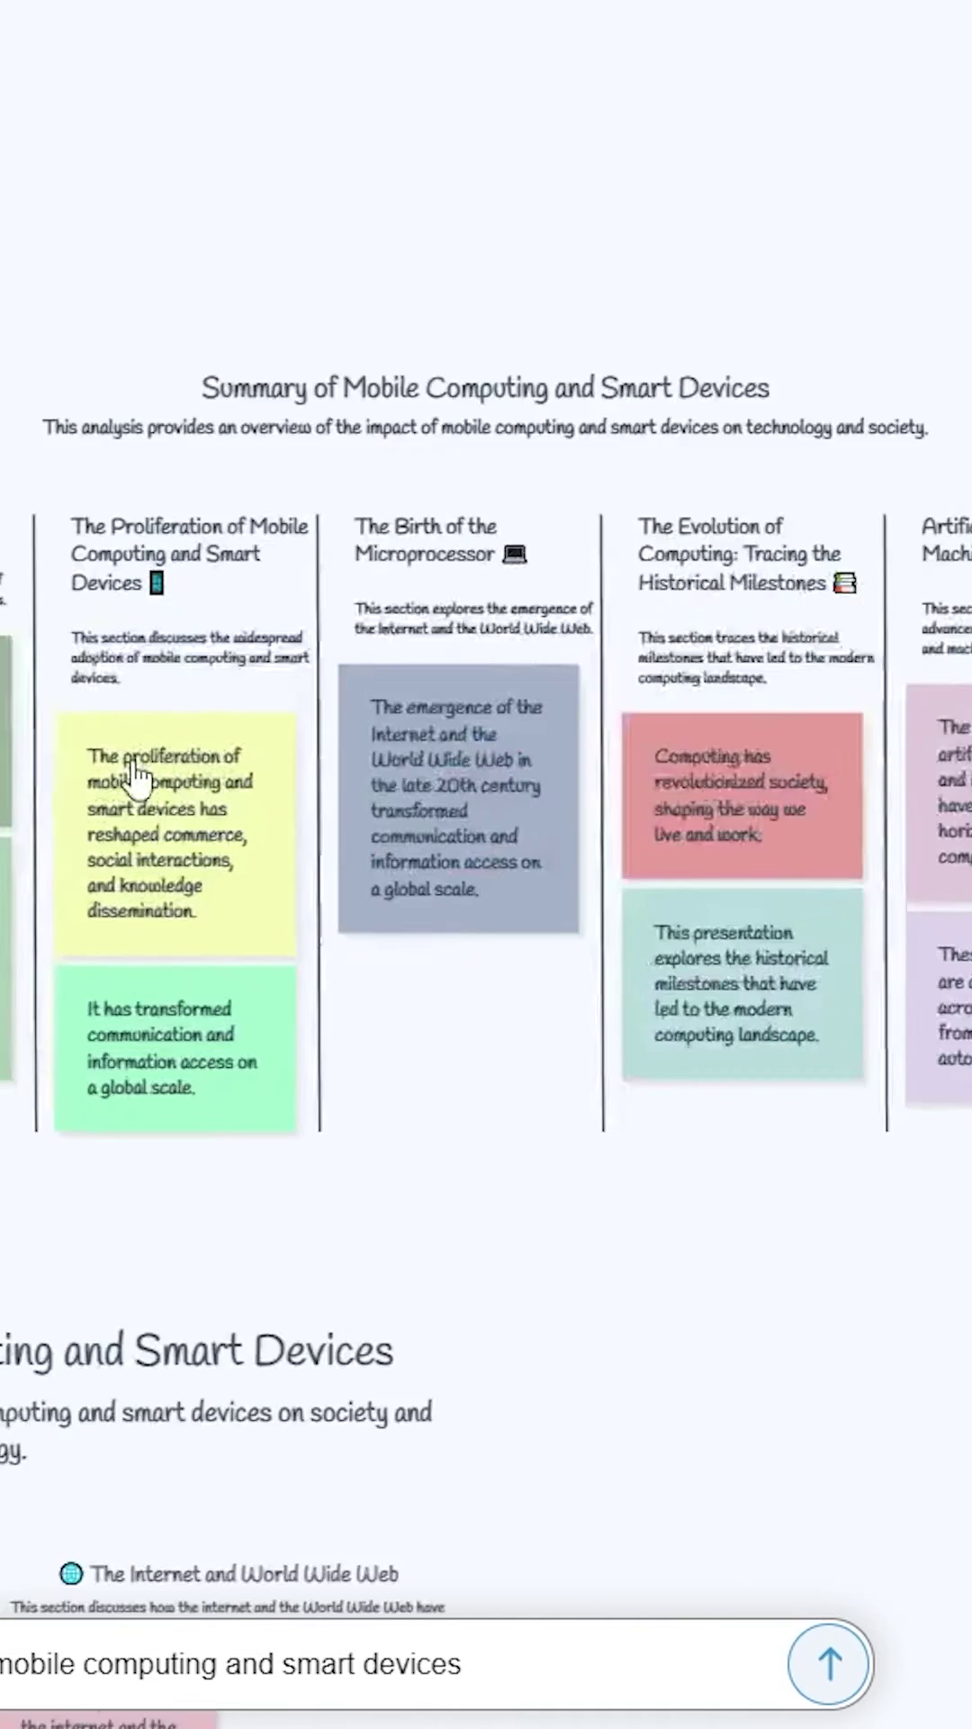
pyautogui.scroll(-3, 166, 583)
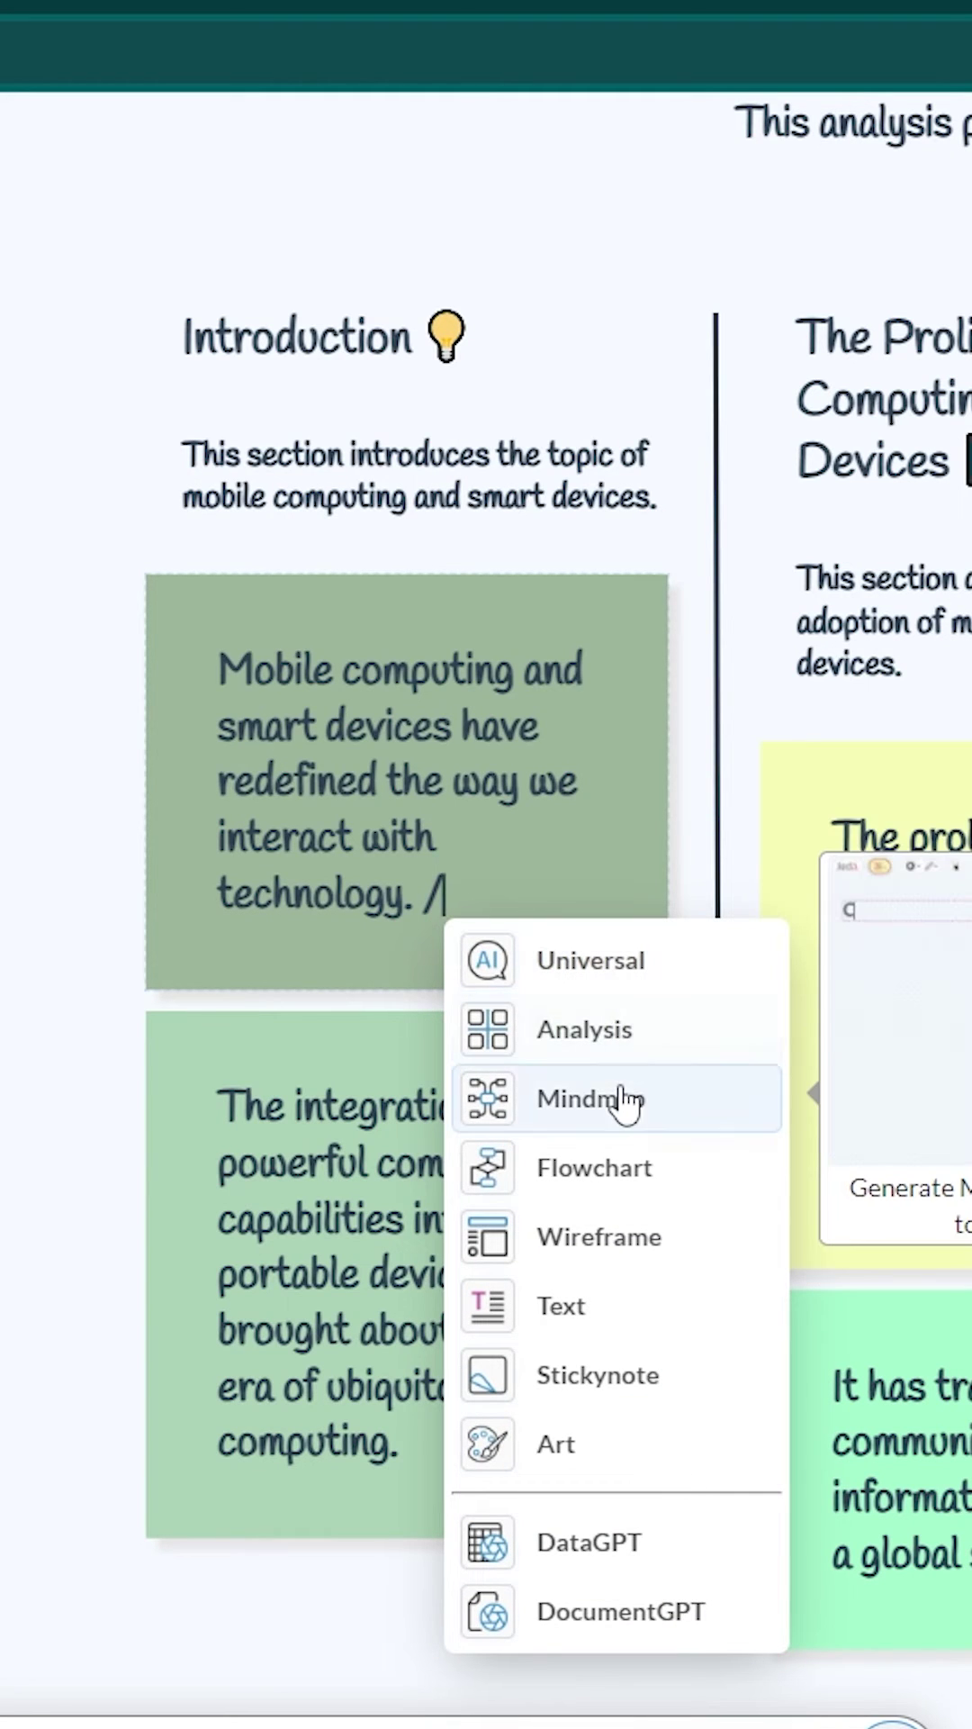
pyautogui.click(573, 1125)
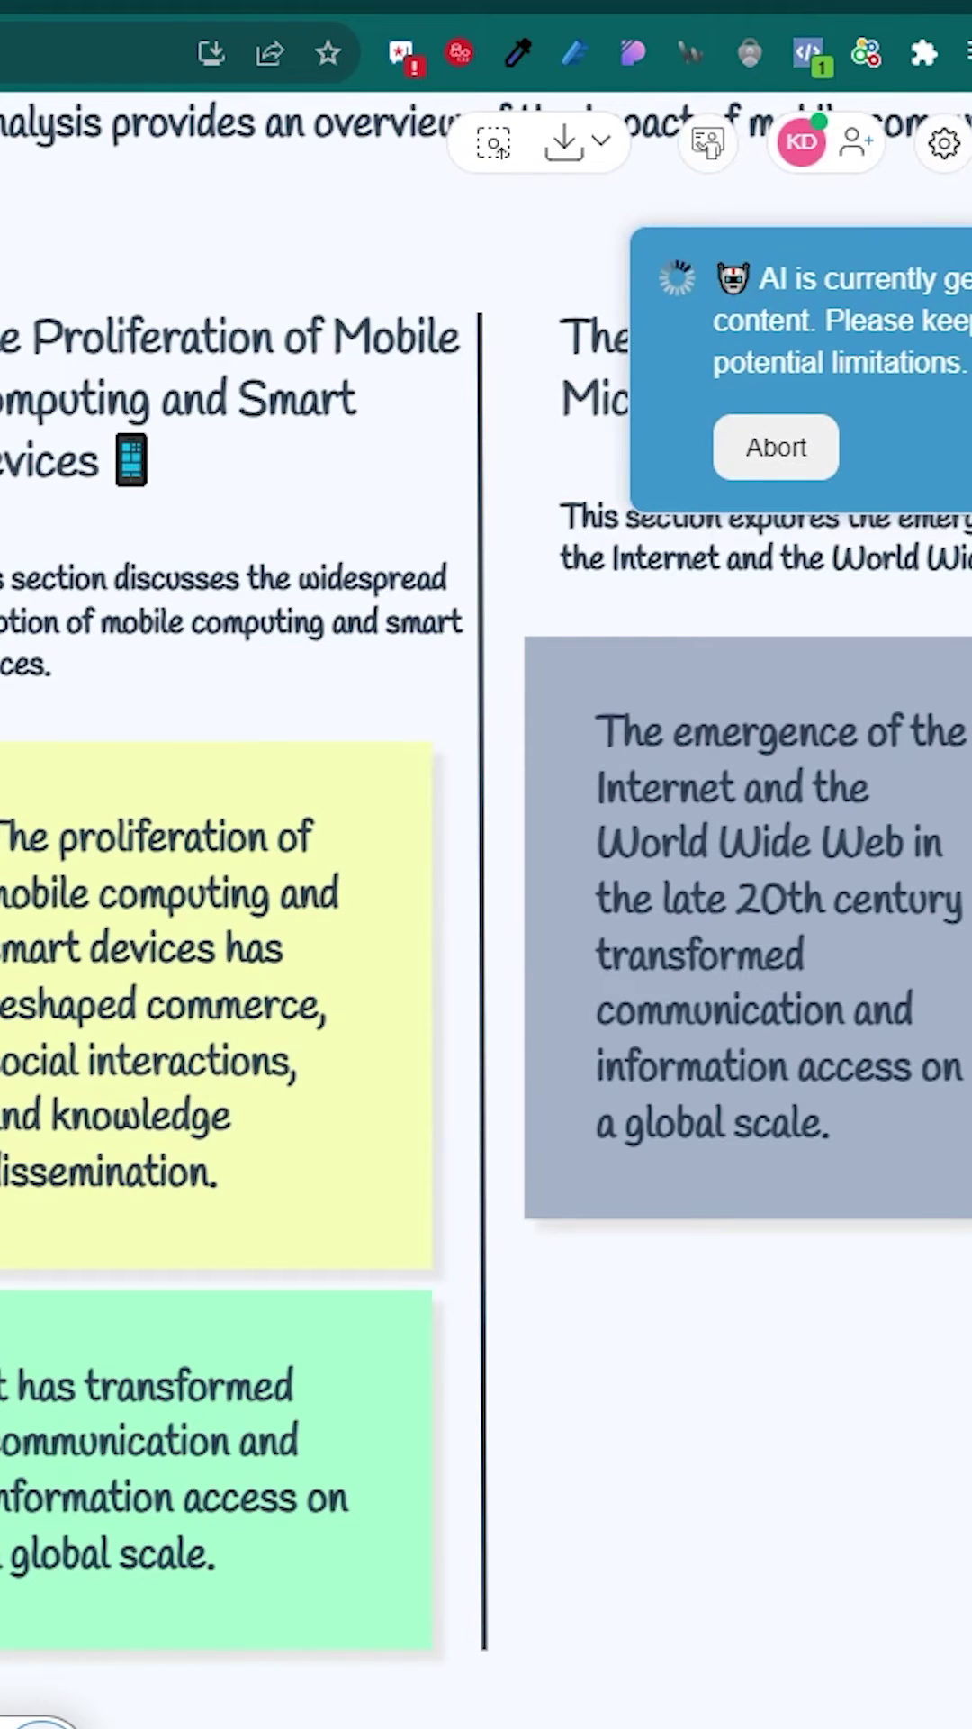
# Examine the generated flowchart on mobile computing from its first node to its last
pyautogui.scroll(2, 124, 972)
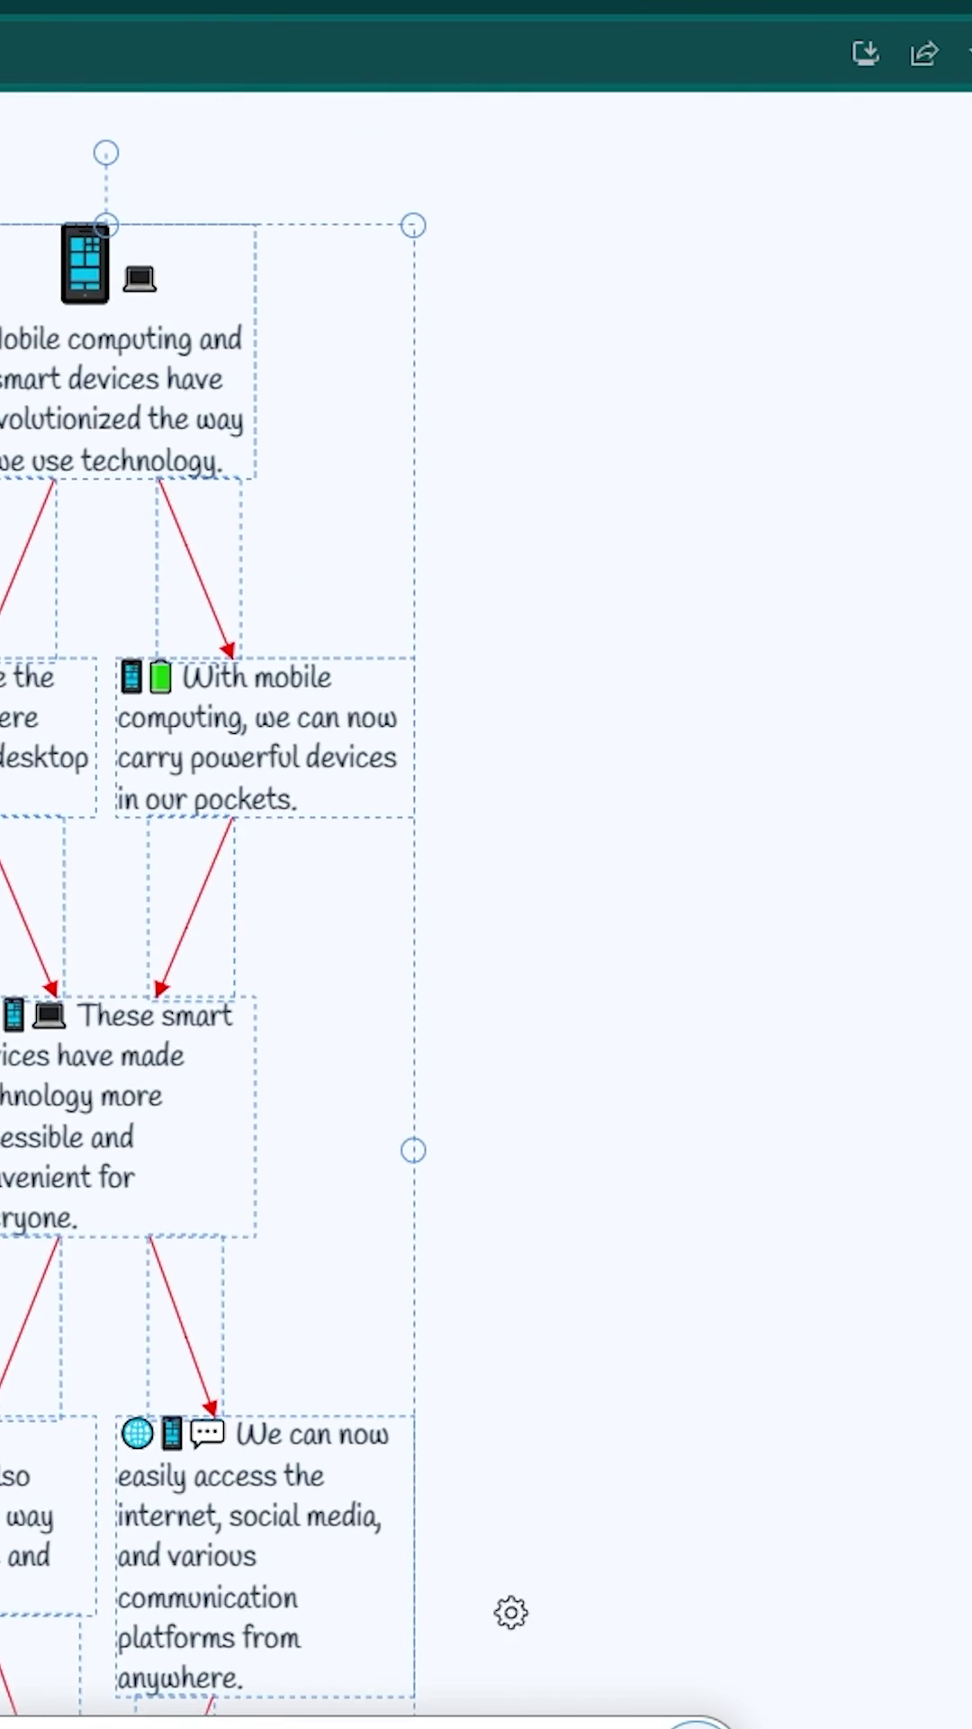
pyautogui.scroll(3, 378, 455)
pyautogui.scroll(-1, 963, 508)
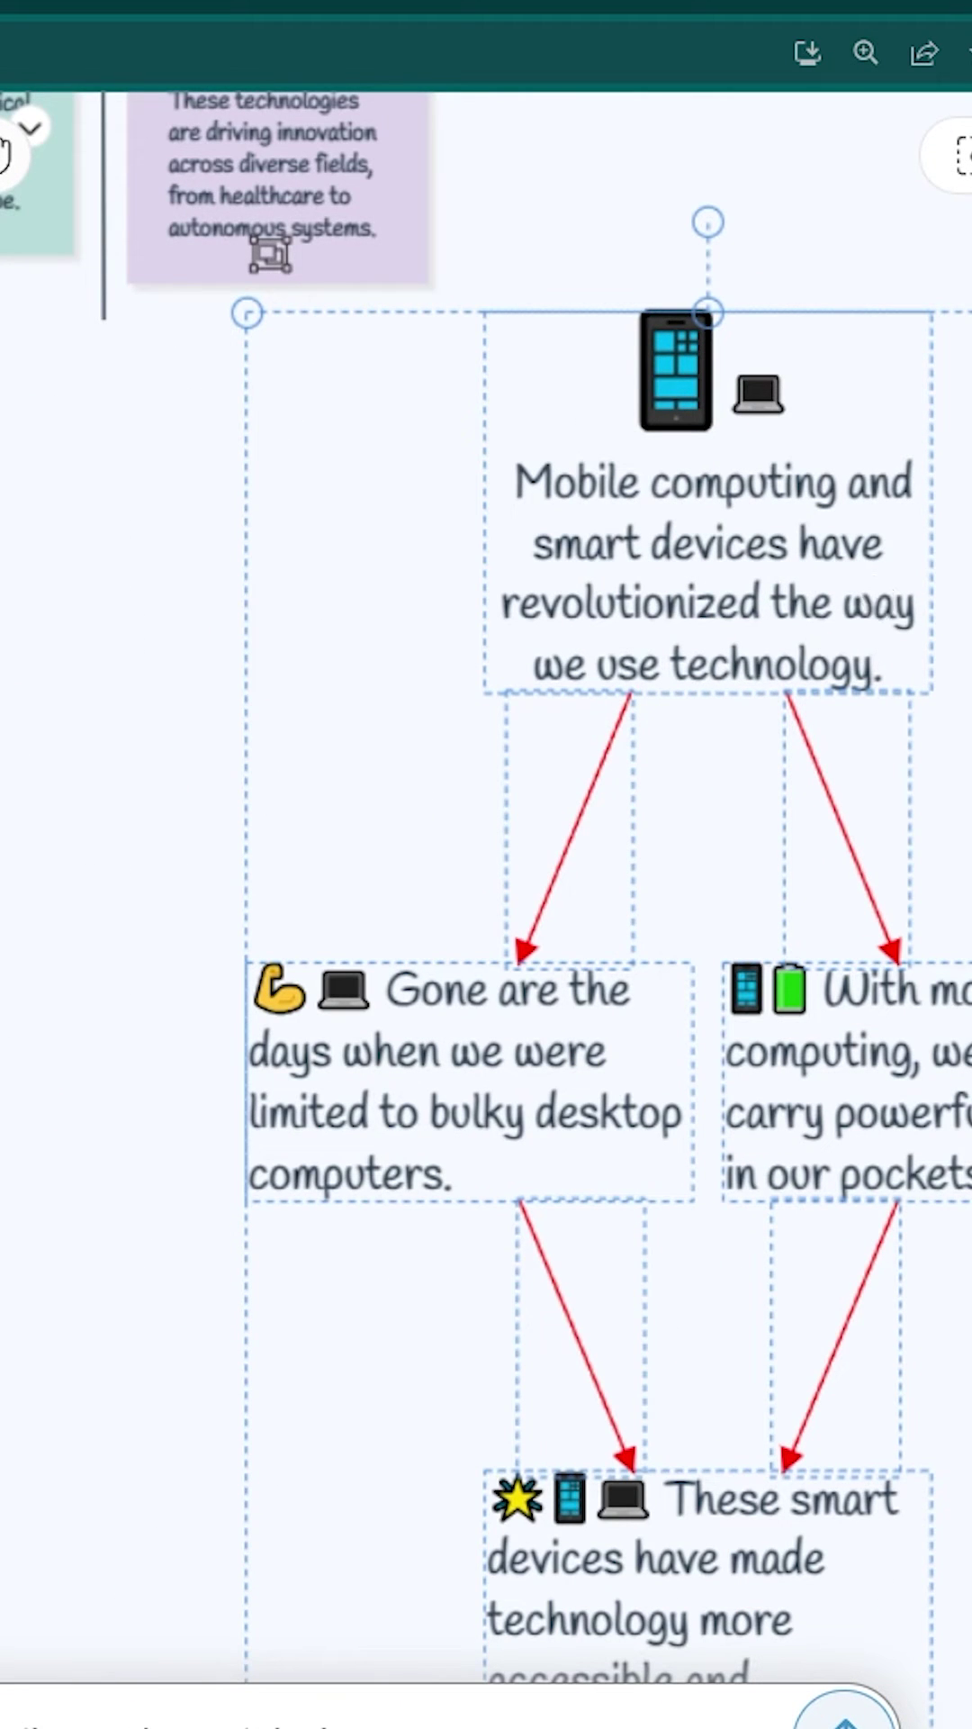
pyautogui.scroll(-2, 802, 694)
pyautogui.scroll(-9, 615, 894)
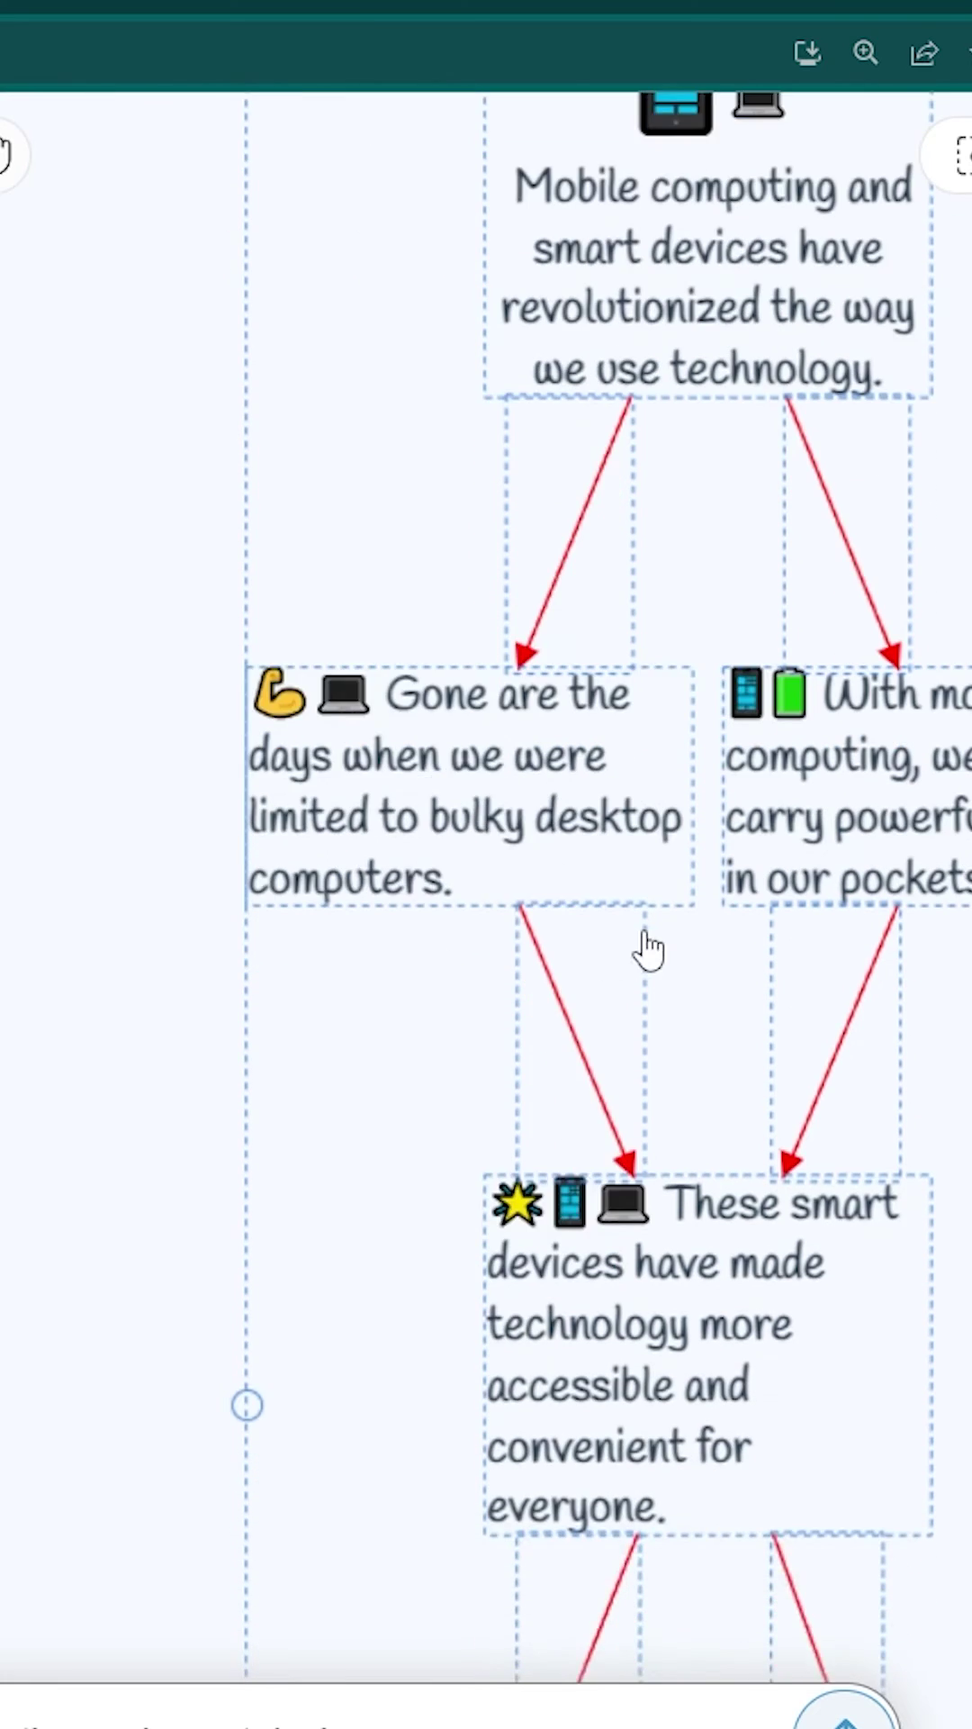
pyautogui.scroll(-9, 684, 930)
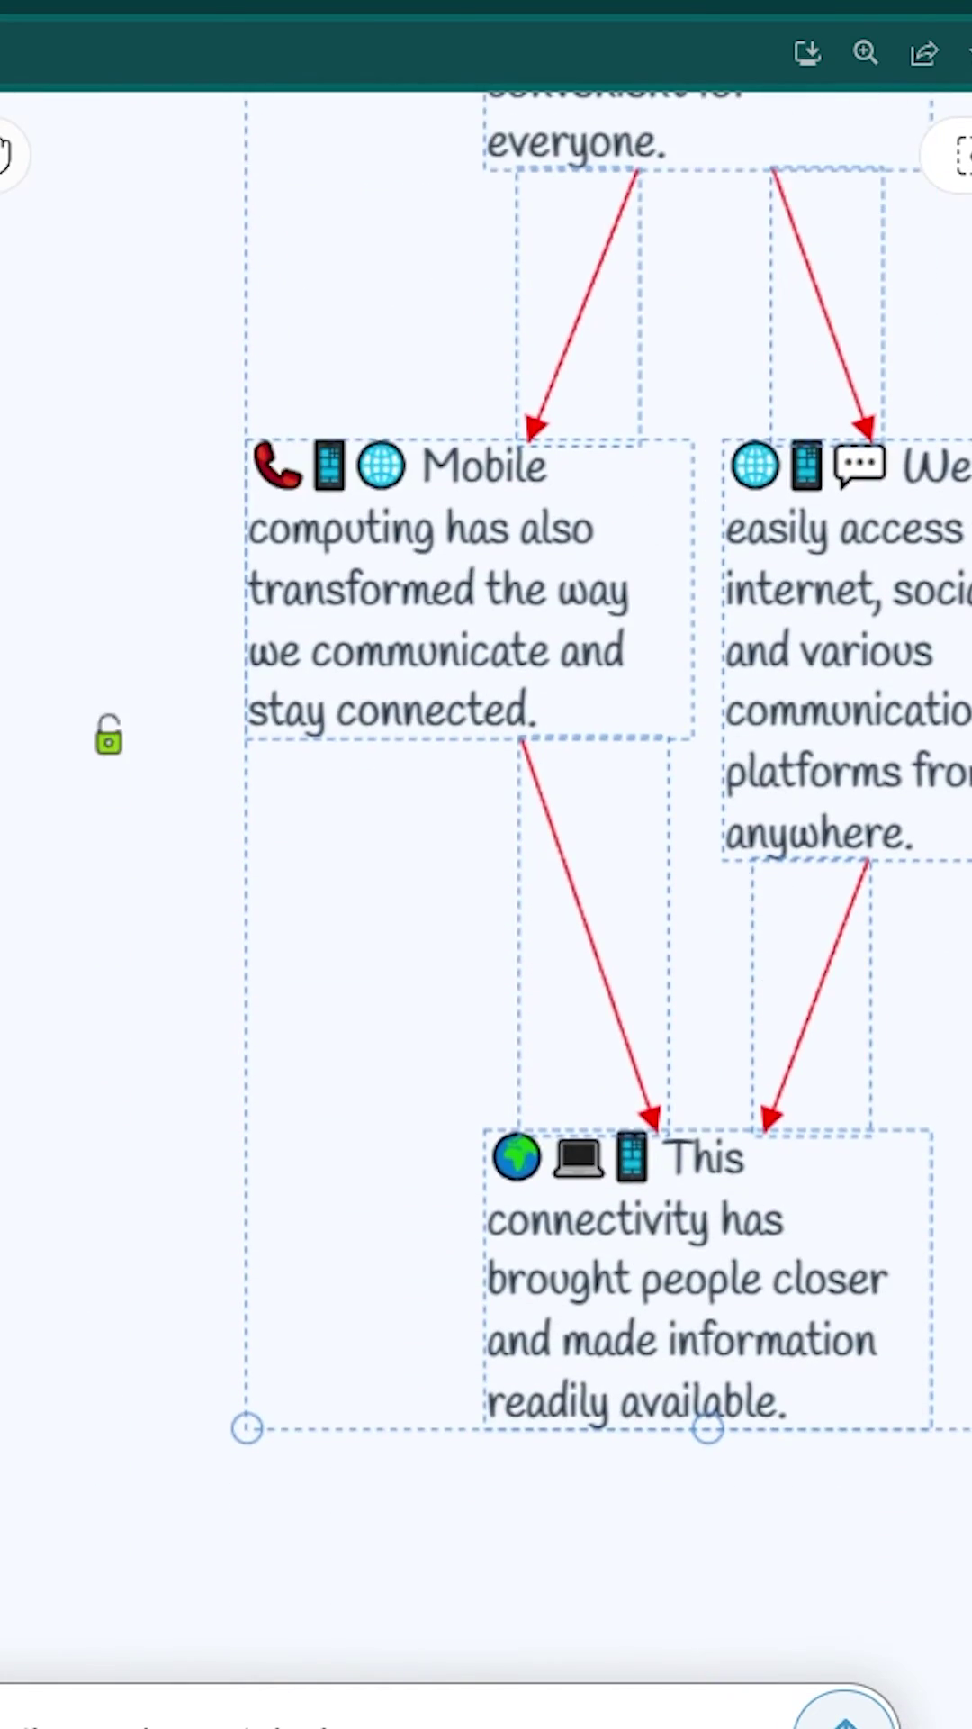
pyautogui.click(964, 775)
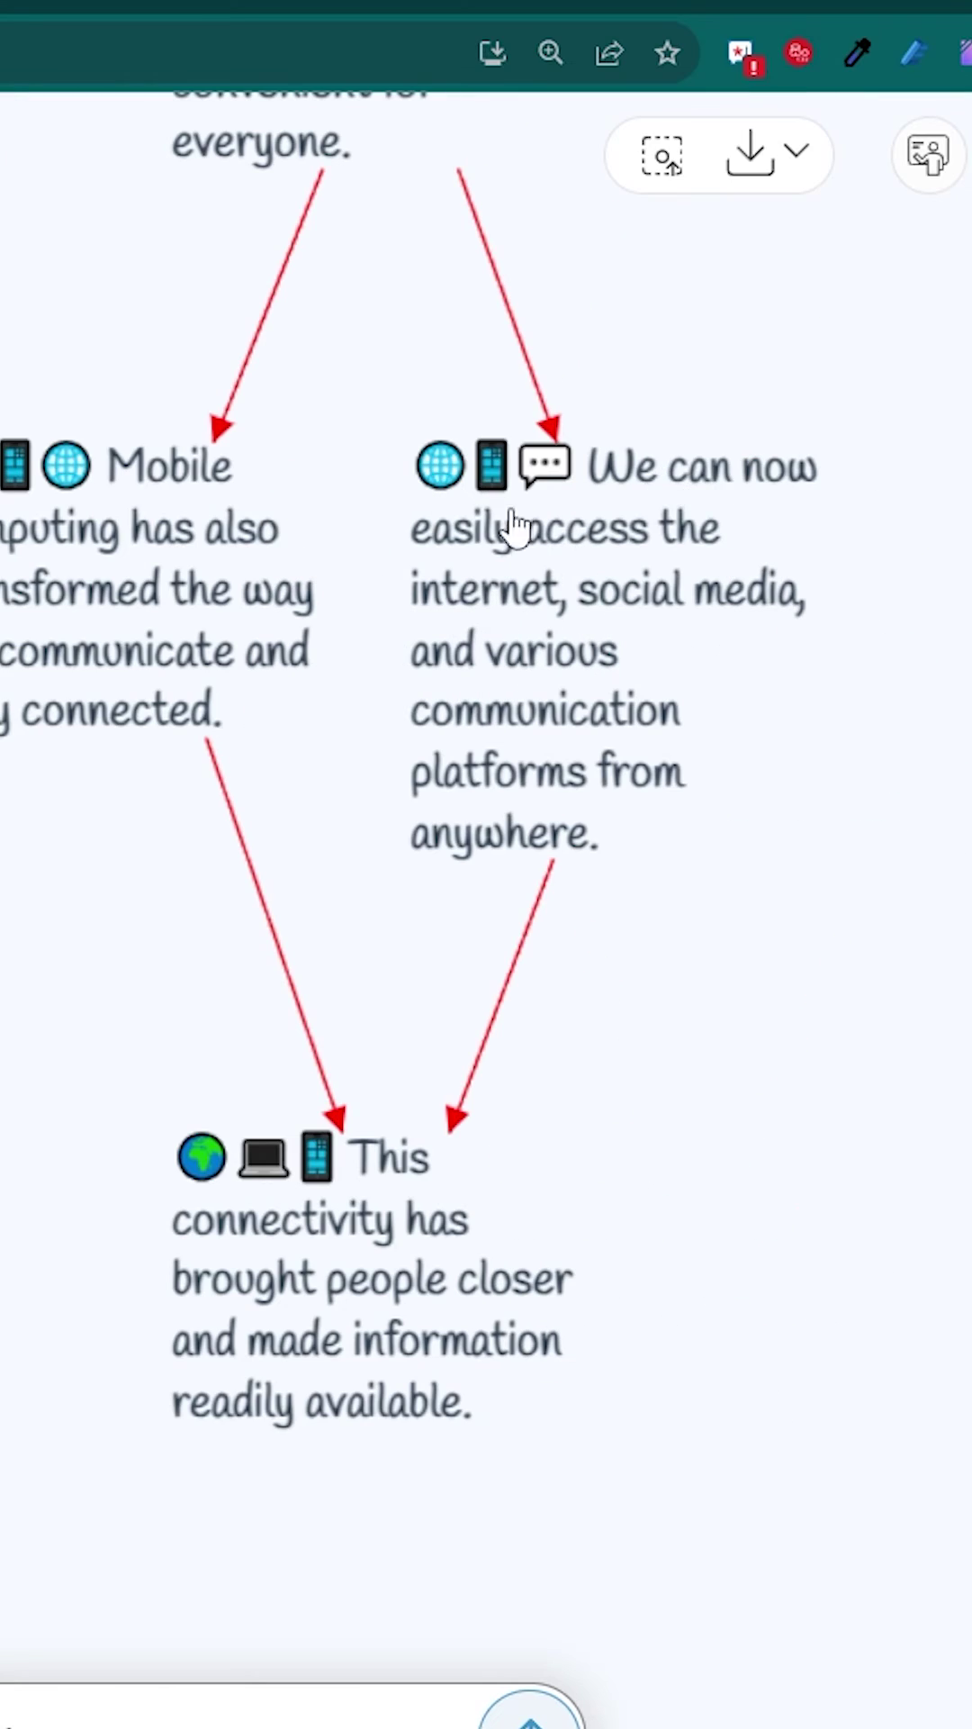
# Generate a text explanation from the flowchart node about easily accessing the internet and social media, using the slash command
pyautogui.click(617, 776)
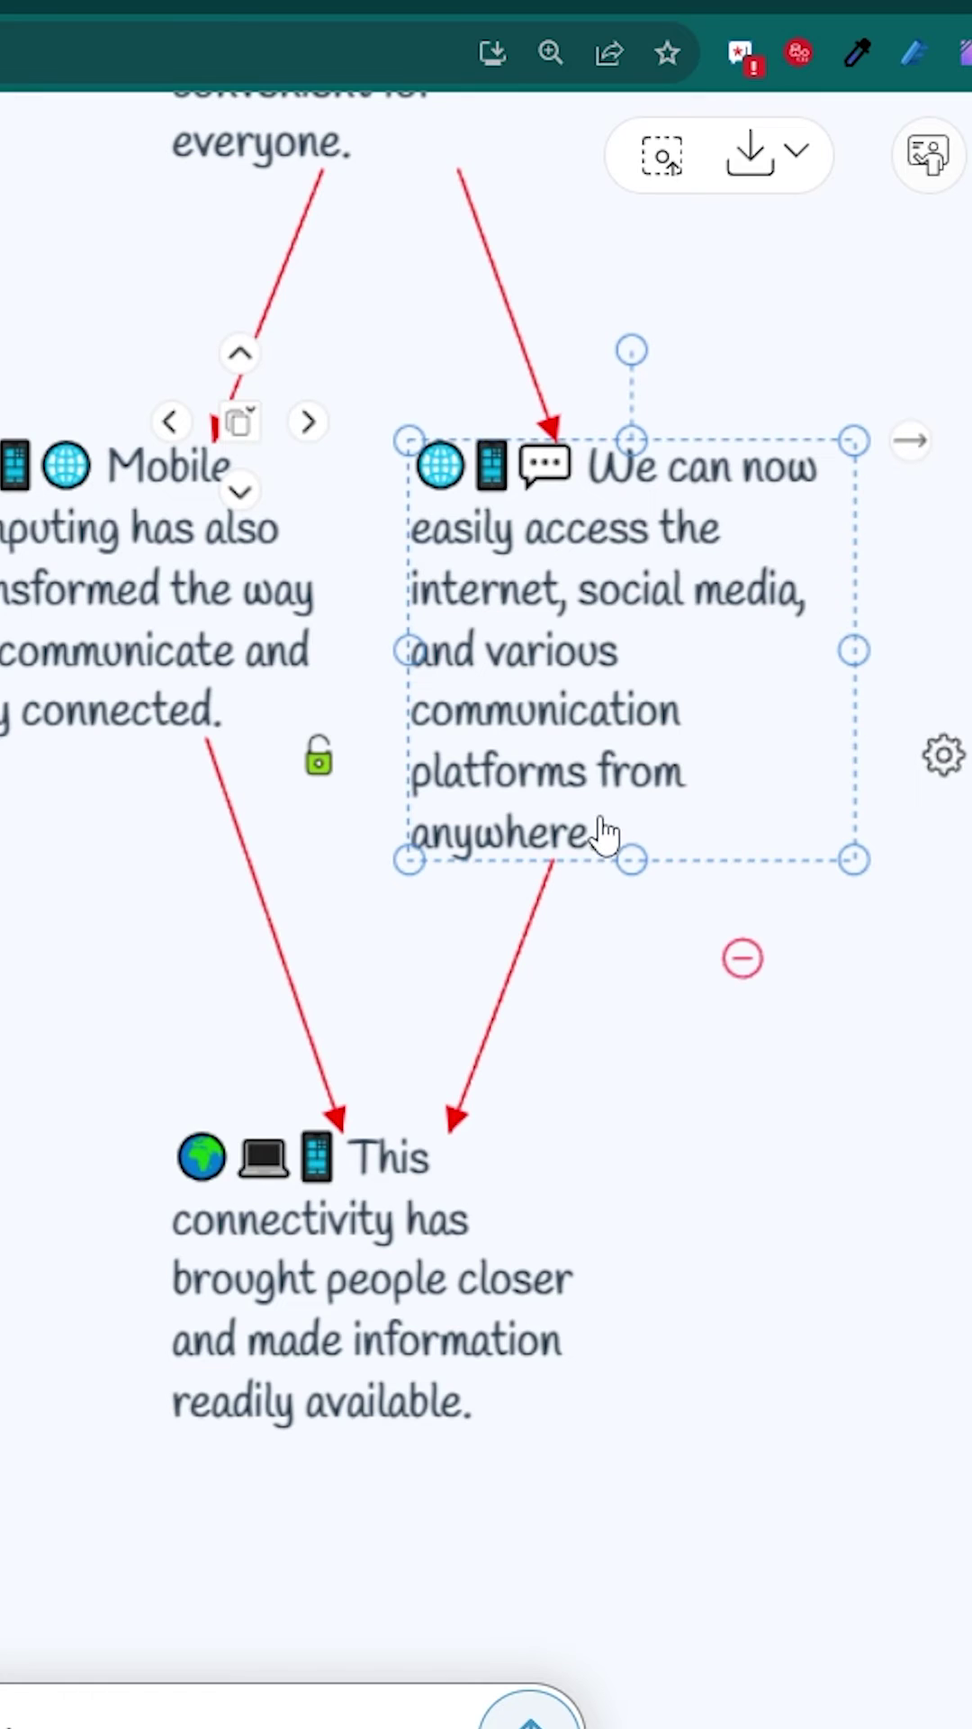
pyautogui.doubleClick(602, 833)
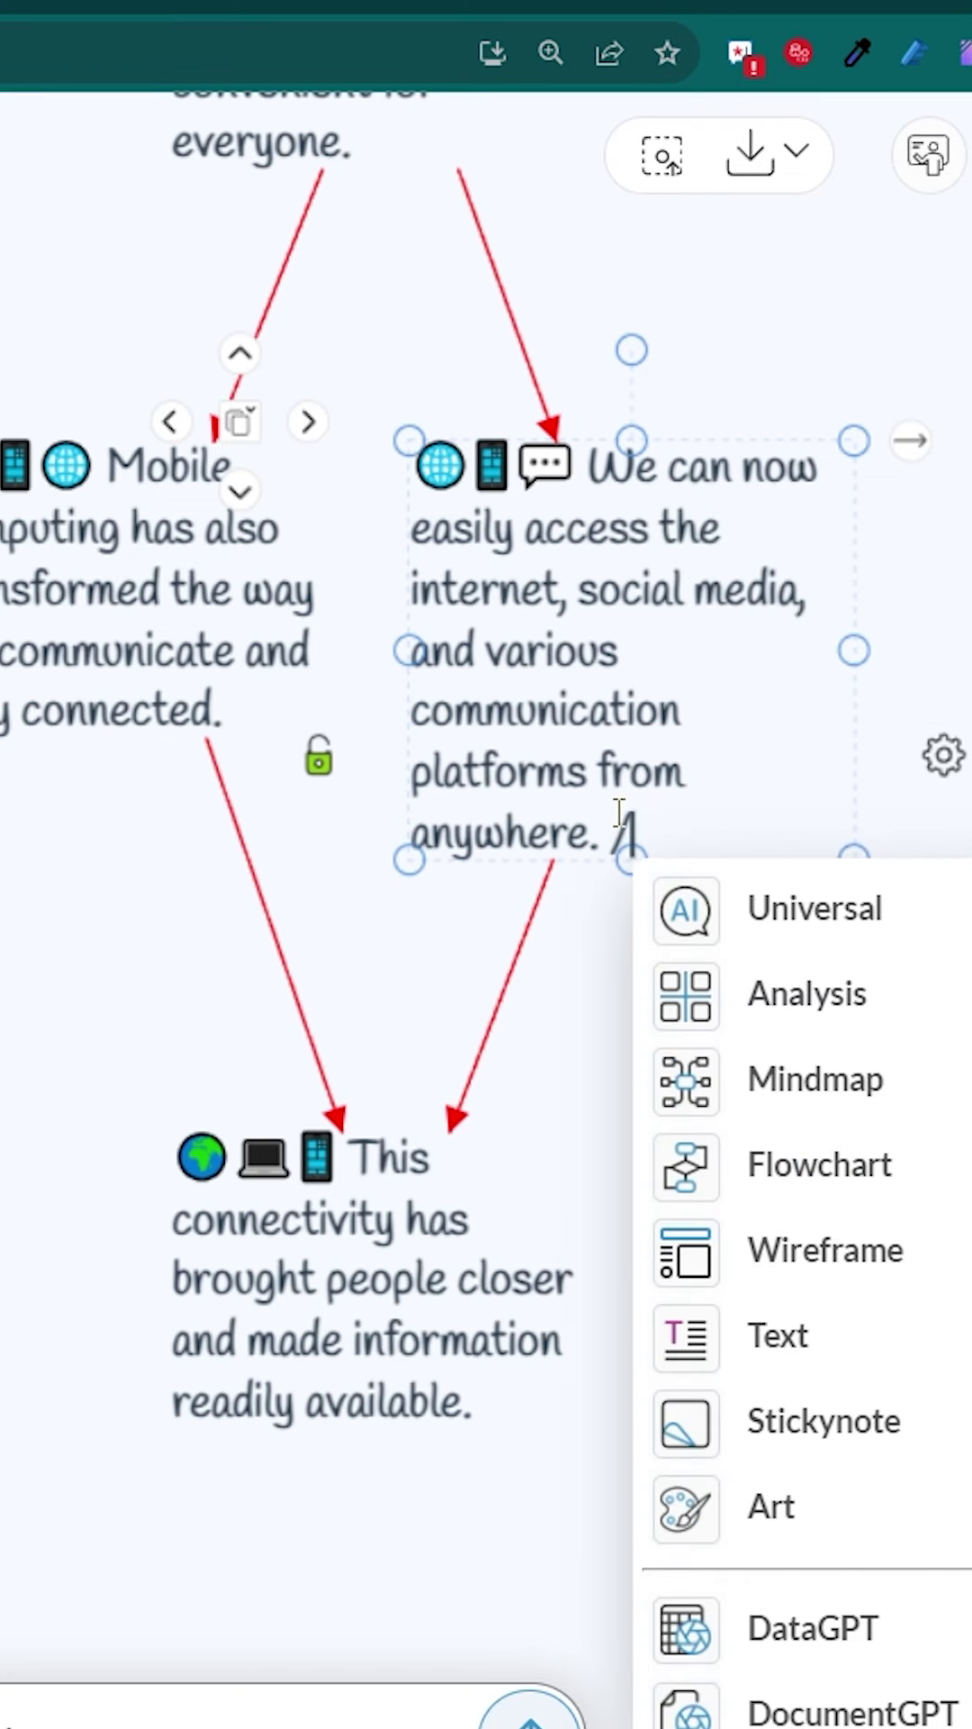
pyautogui.click(736, 1358)
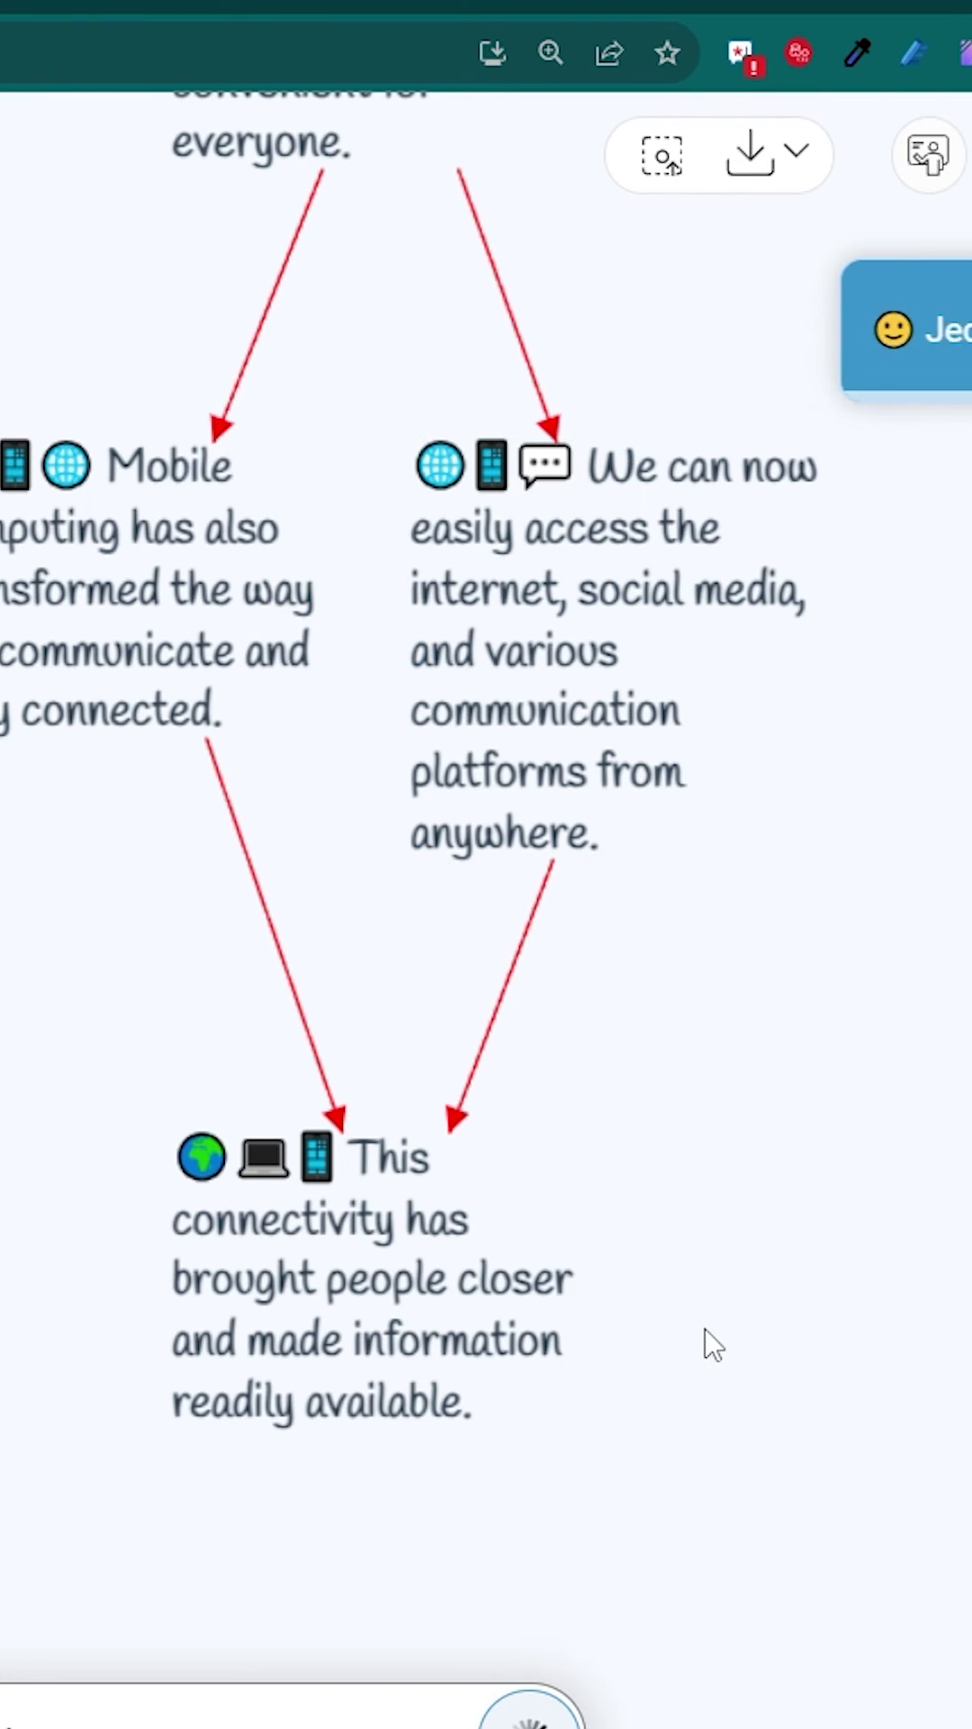
pyautogui.scroll(-8, 106, 1332)
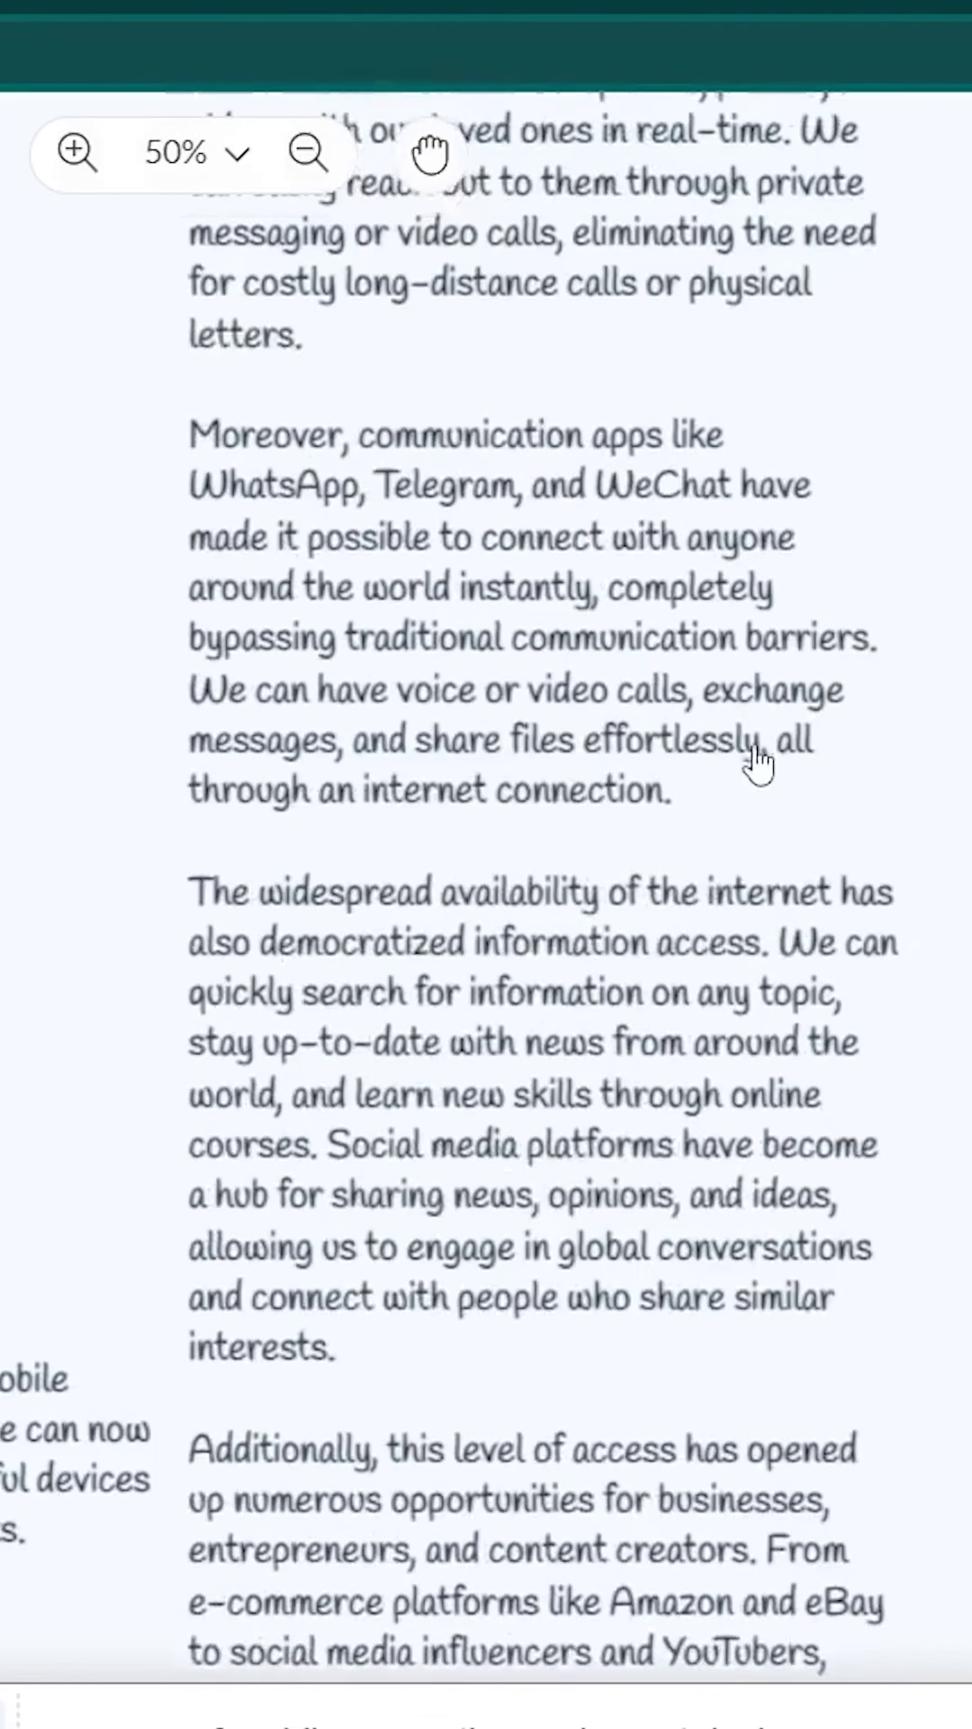
pyautogui.scroll(10, 732, 683)
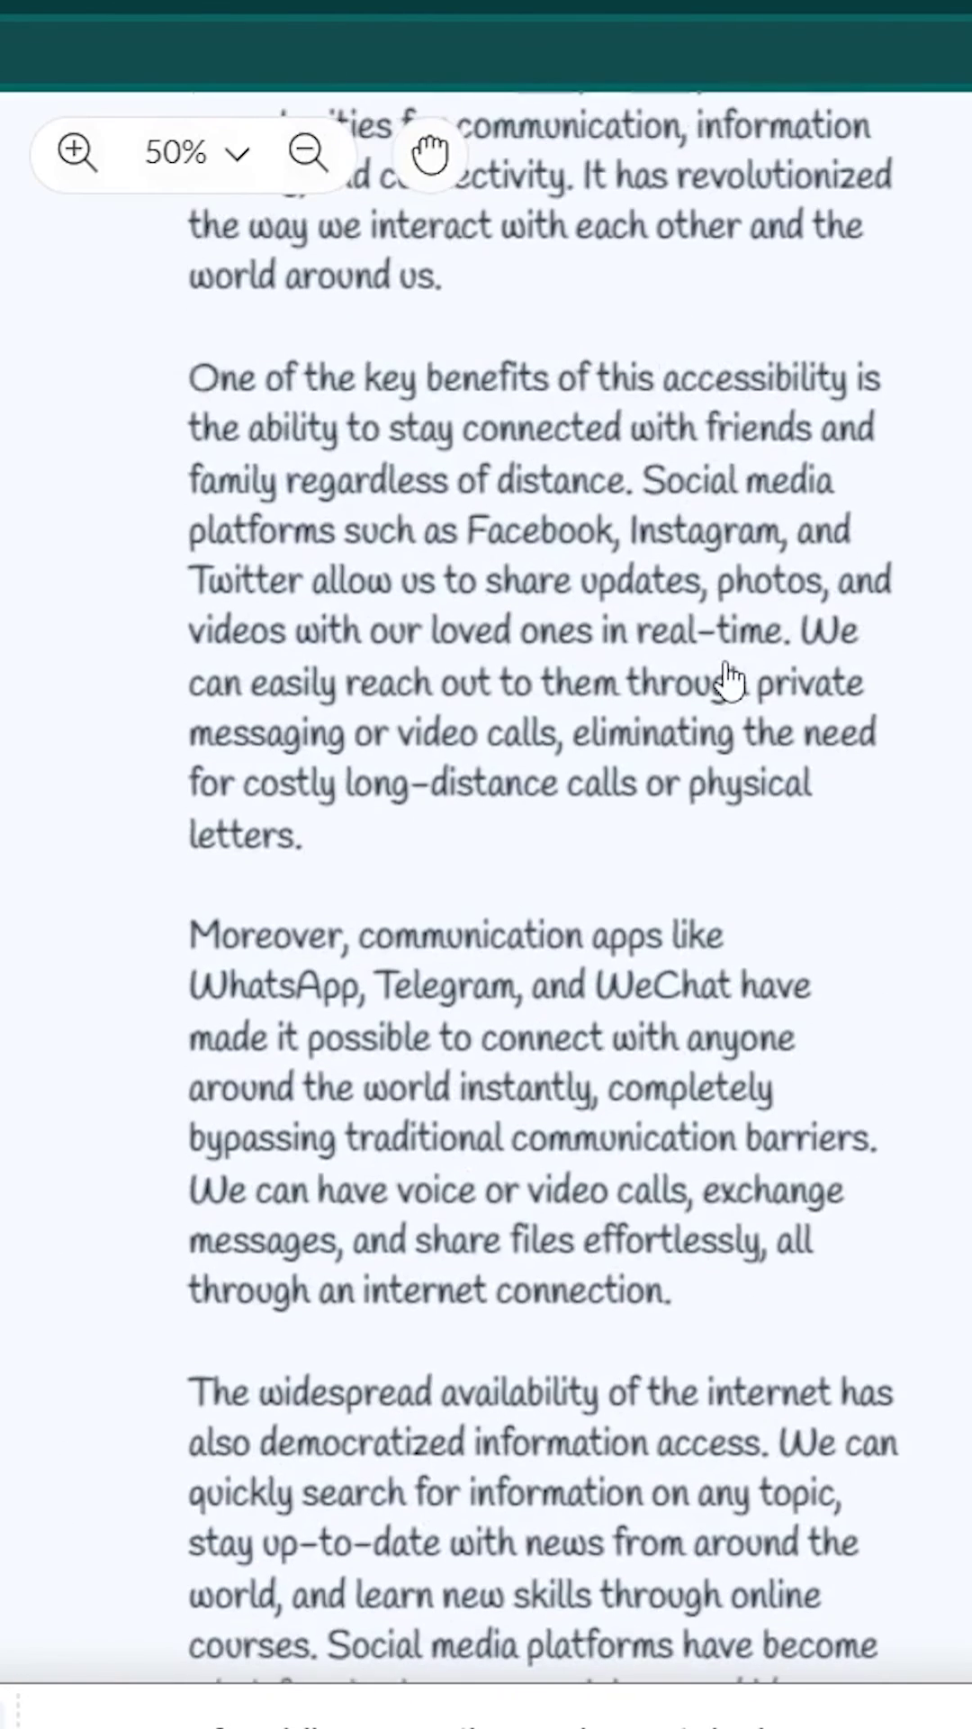
# Read through the generated text about internet and social media access, from its opening paragraph to the one on business opportunities
pyautogui.scroll(2, 721, 639)
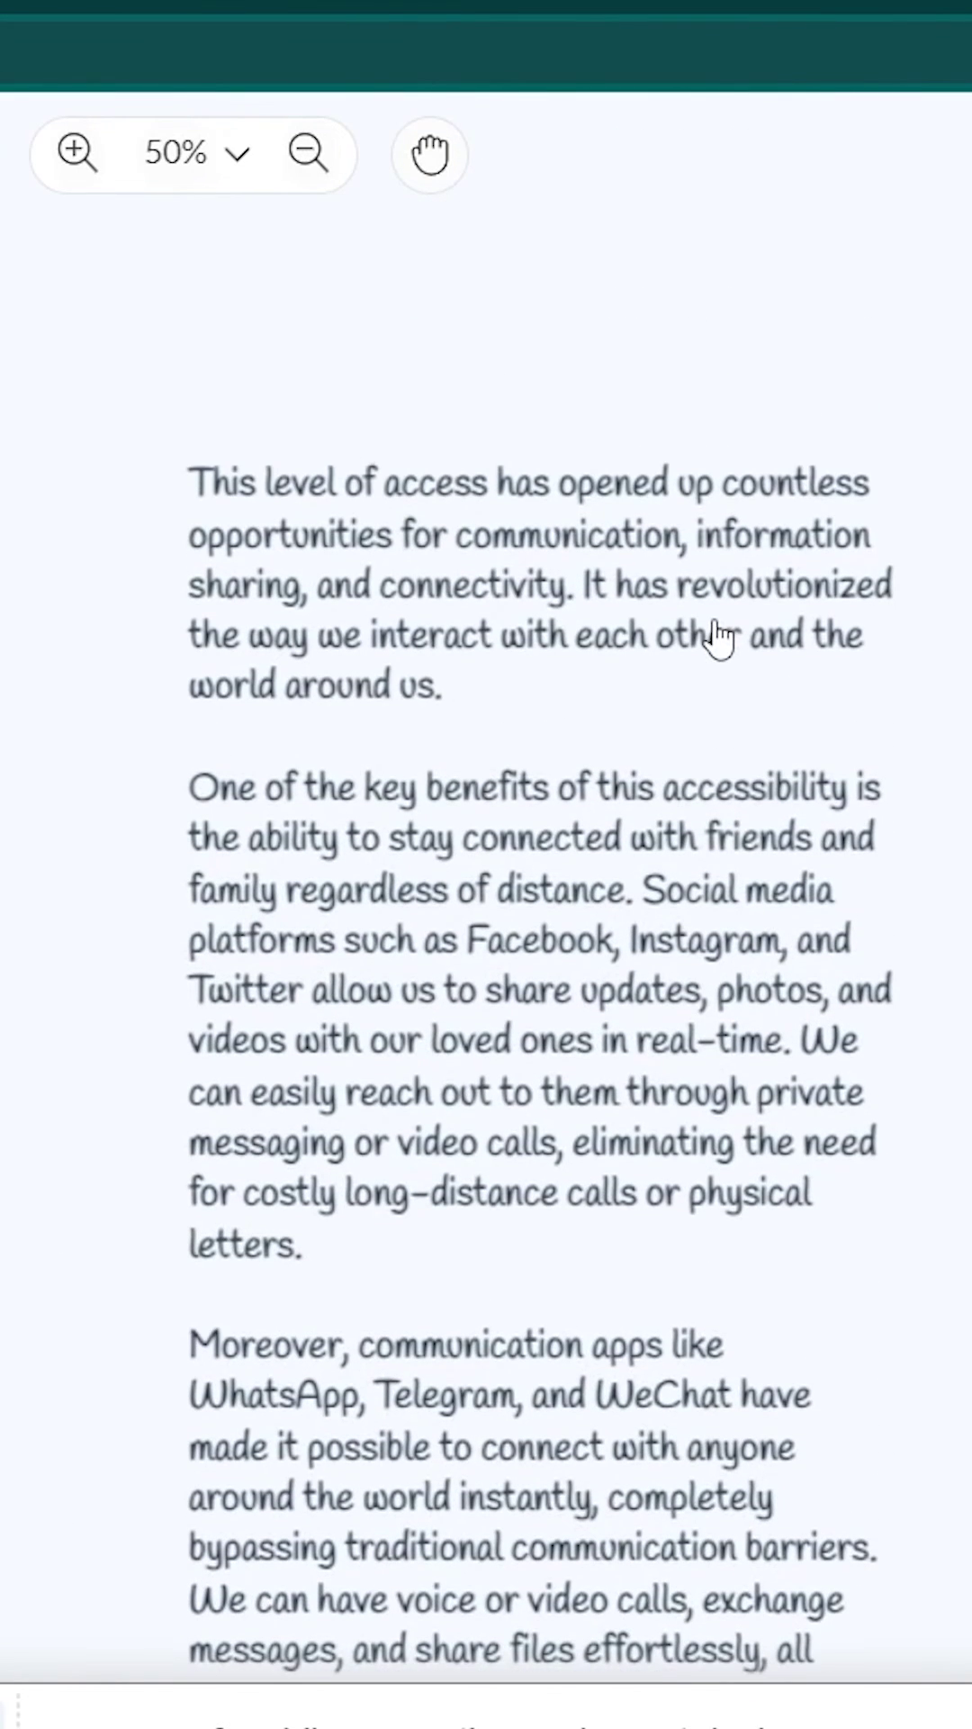
pyautogui.scroll(-4, 720, 640)
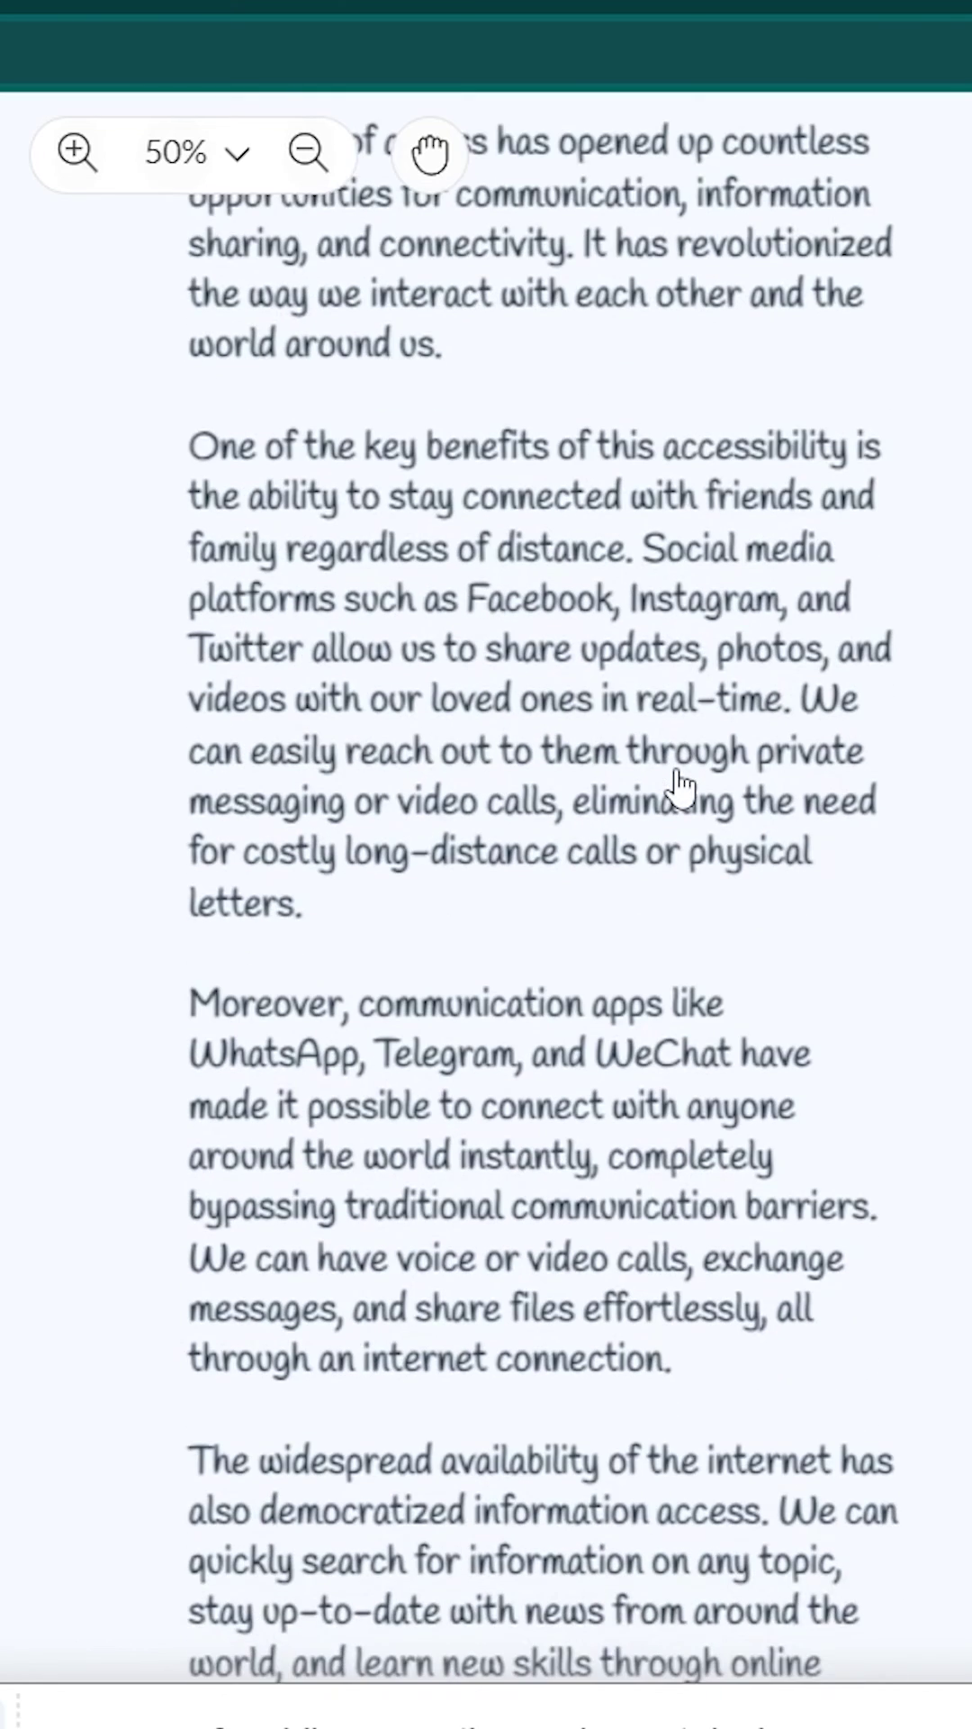
pyautogui.scroll(-6, 682, 790)
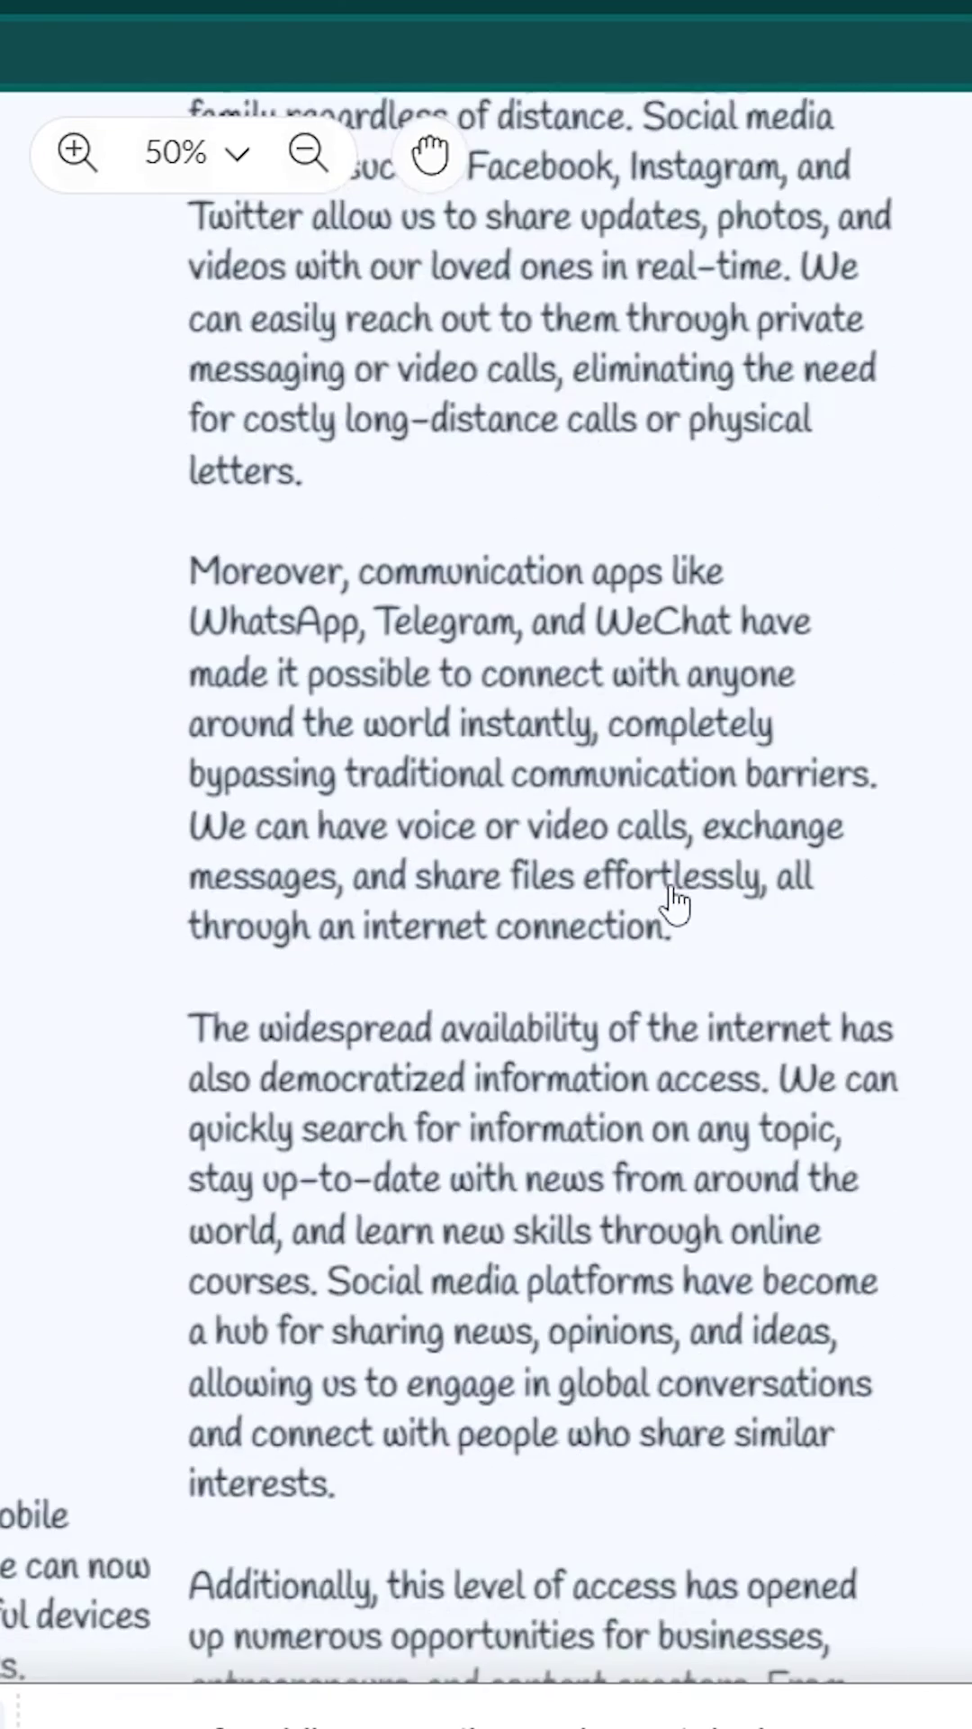
pyautogui.scroll(-8, 685, 925)
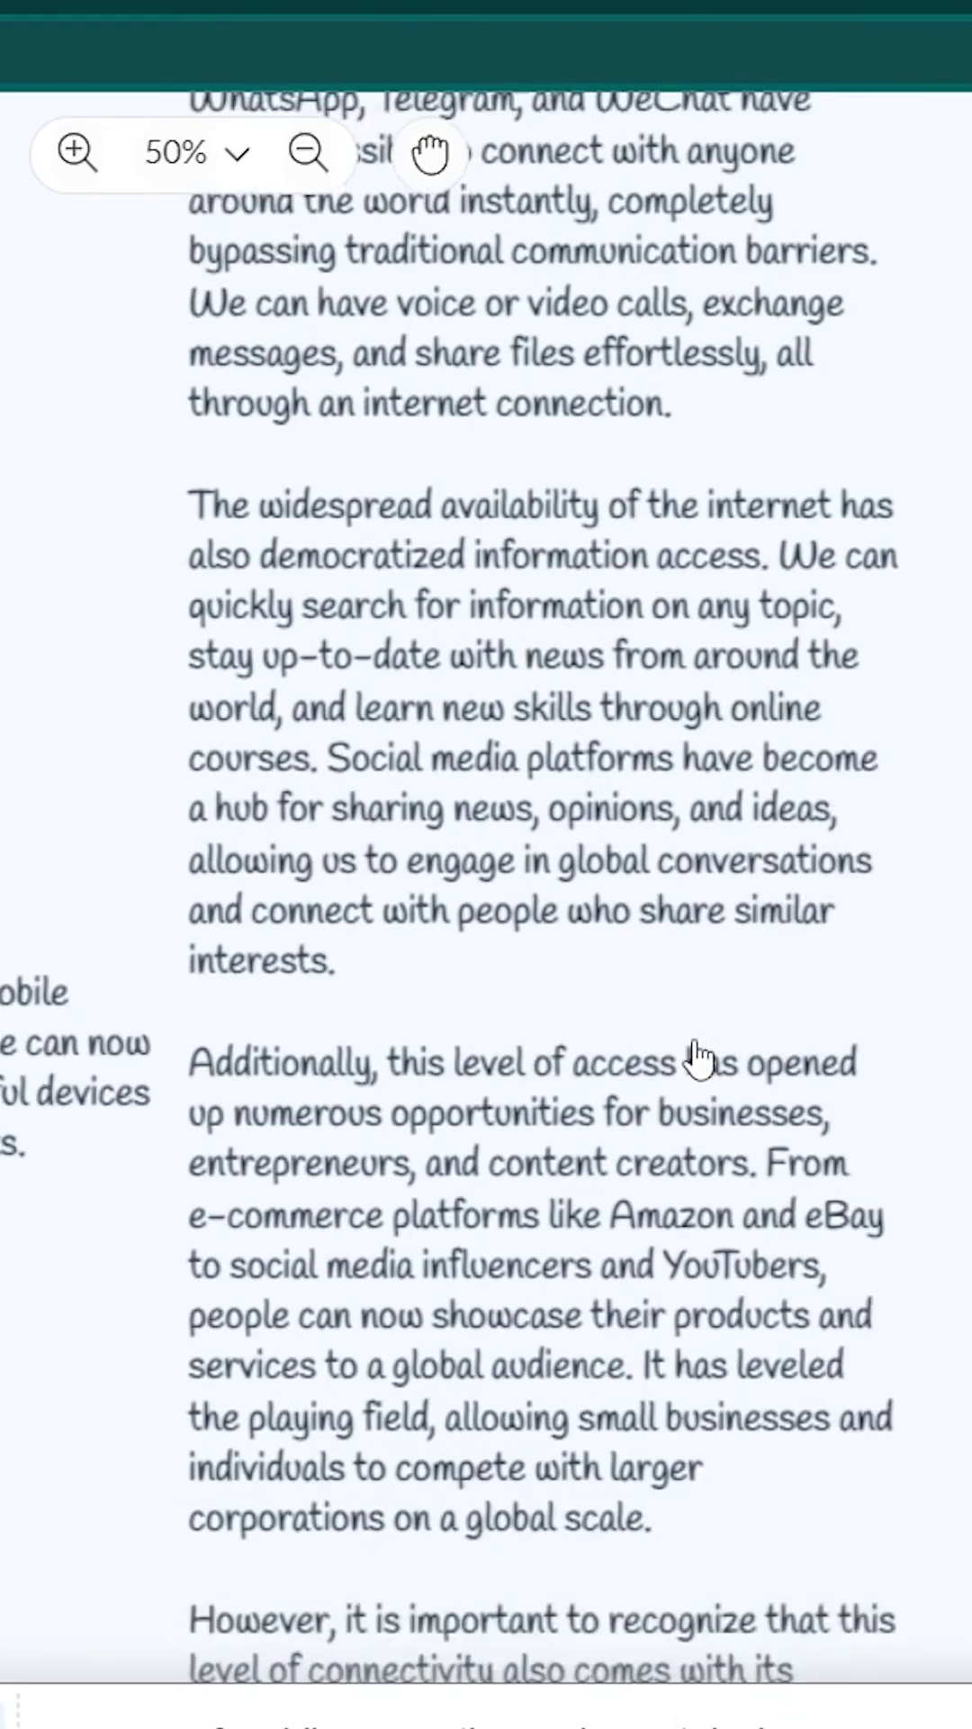
pyautogui.scroll(-3, 702, 1070)
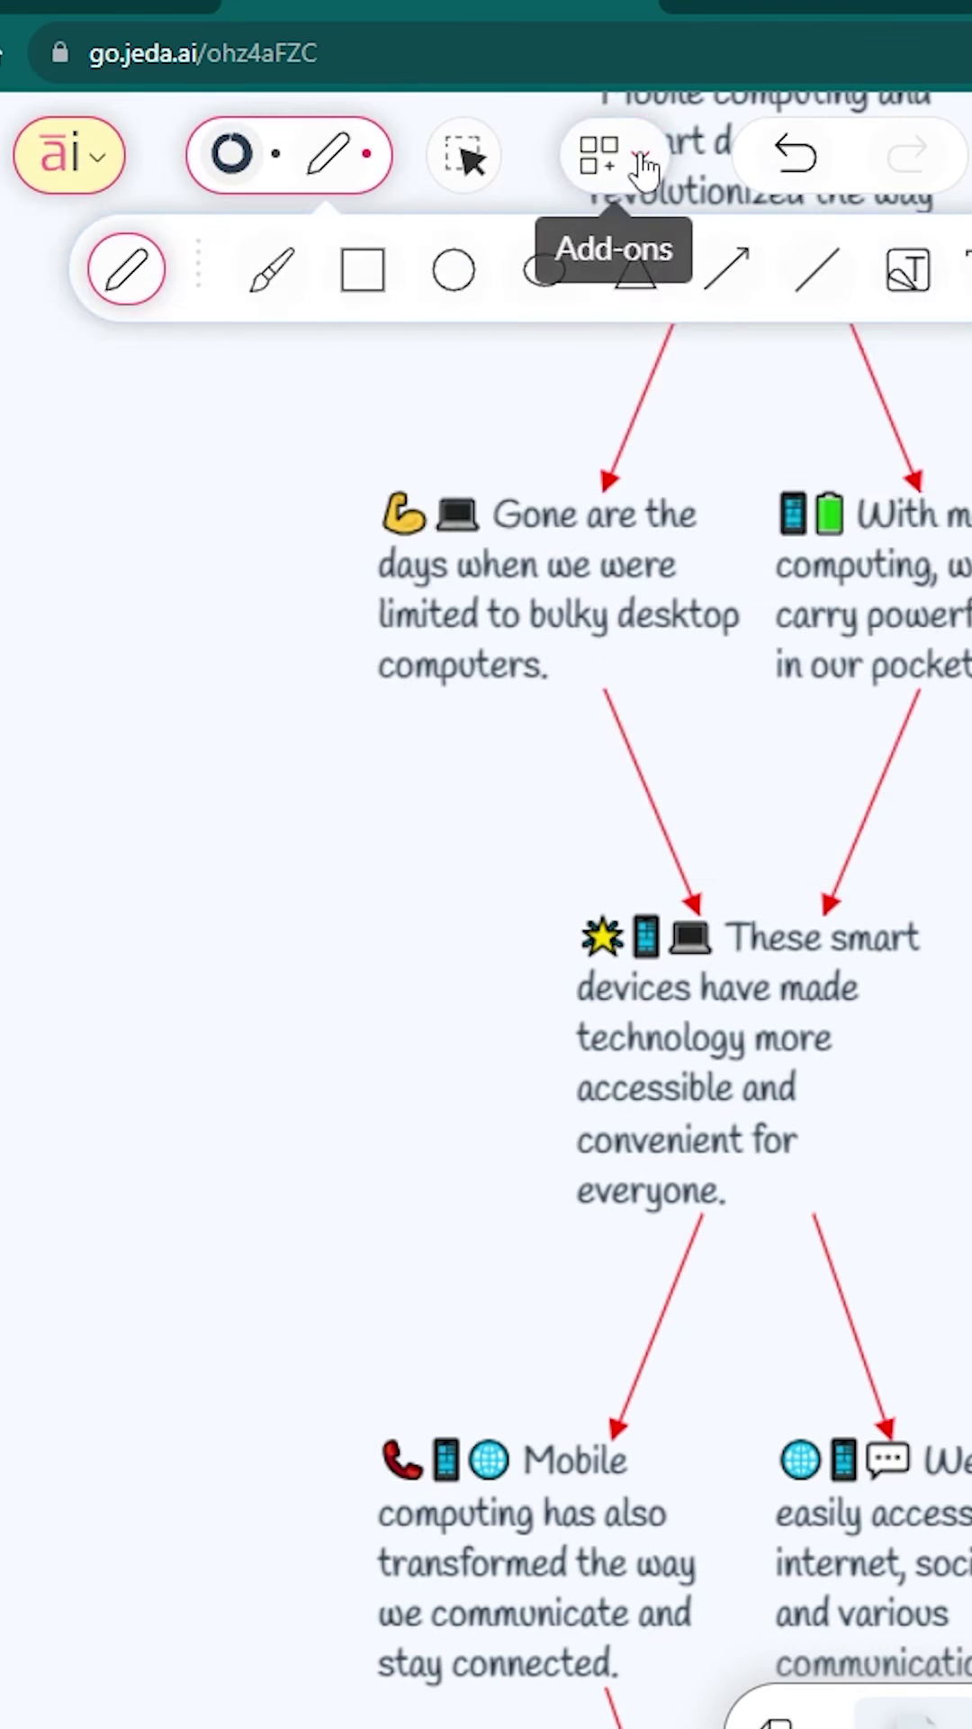
# Browse the add-ons library, looking through its wireframes and its collection of icons
pyautogui.click(644, 163)
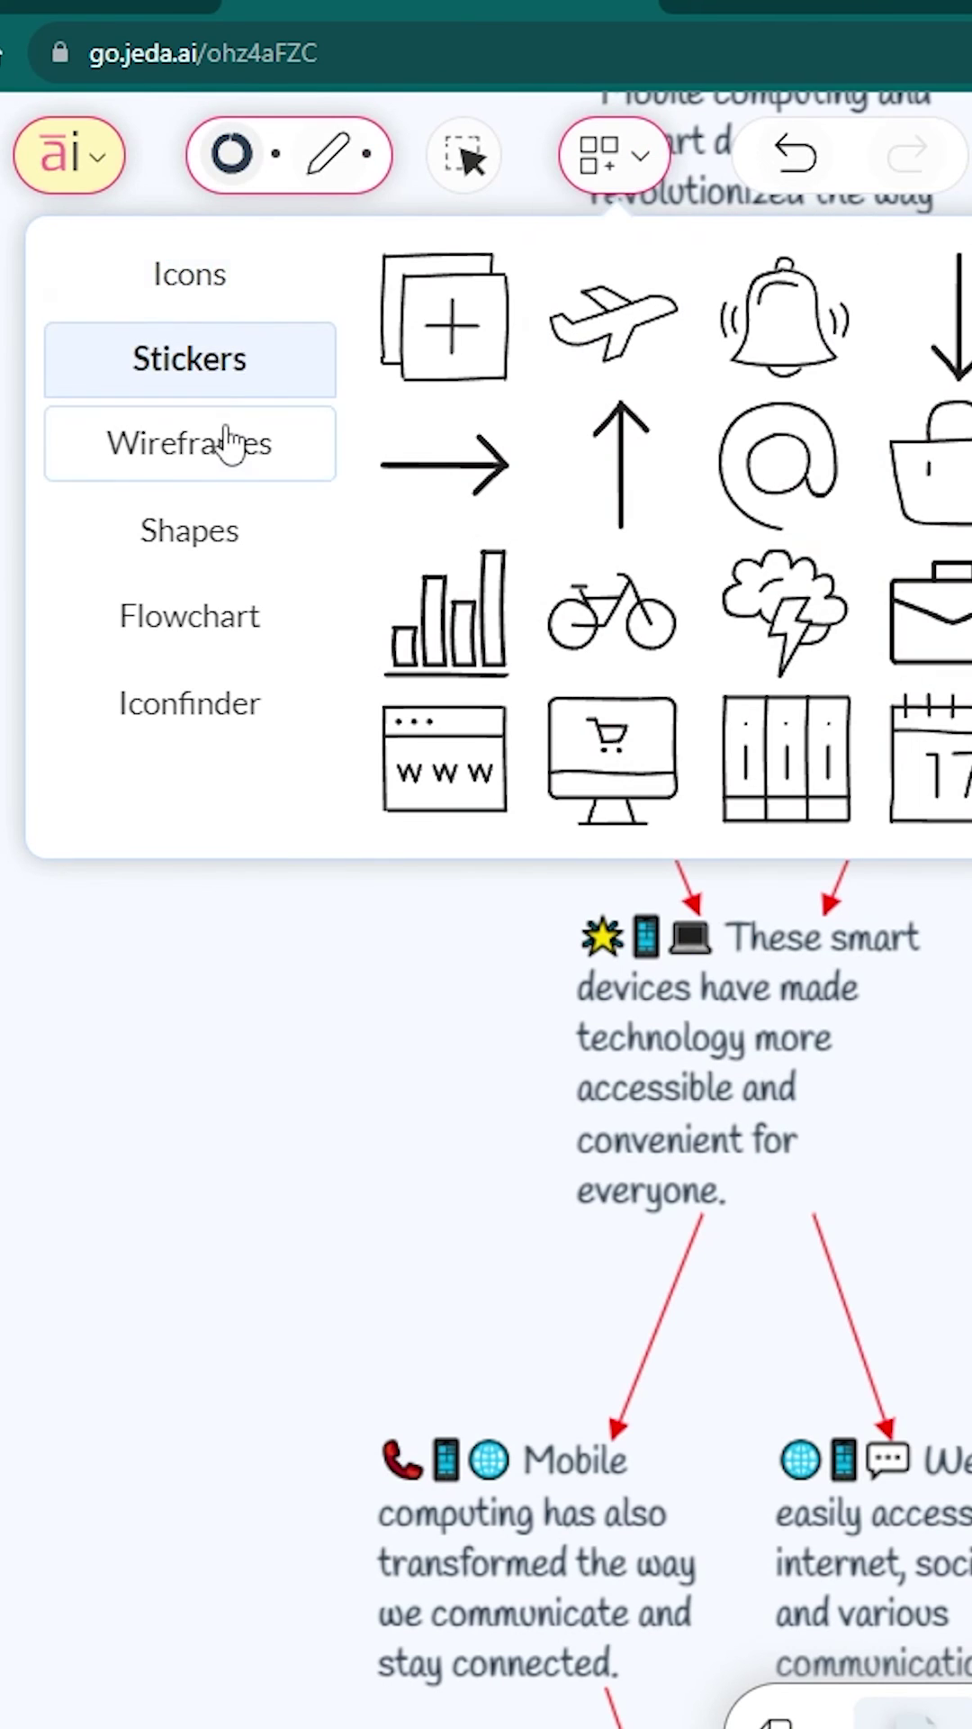
pyautogui.click(194, 301)
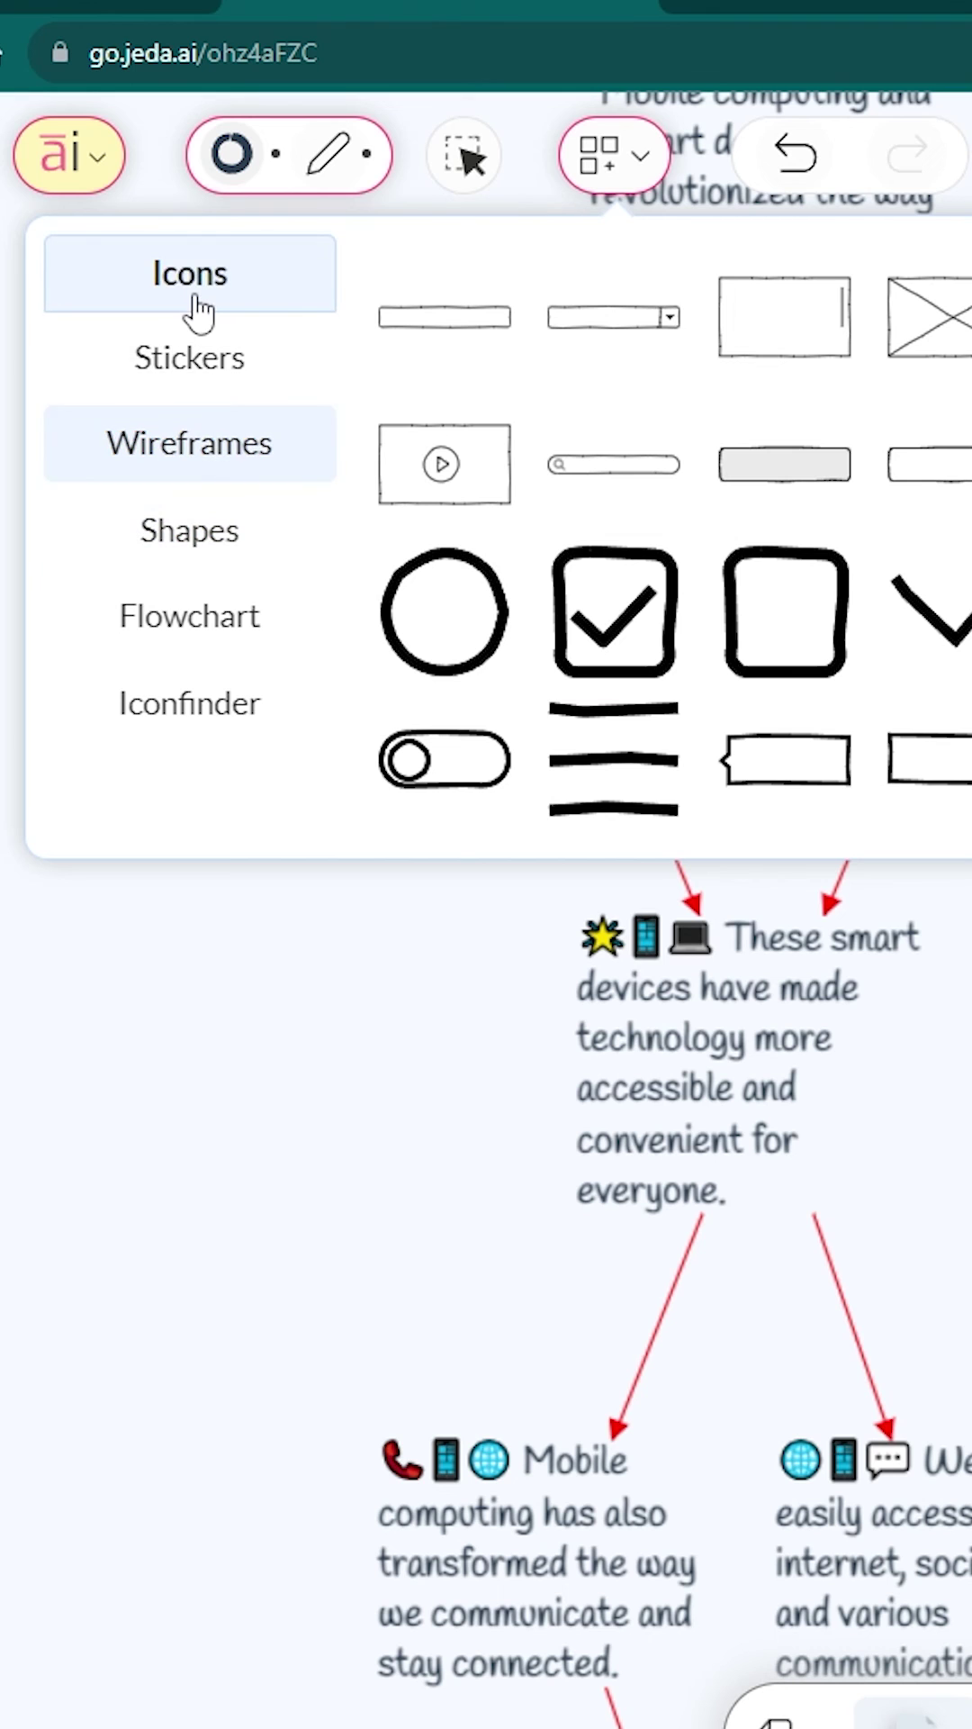
pyautogui.scroll(-3, 927, 550)
pyautogui.scroll(-8, 927, 558)
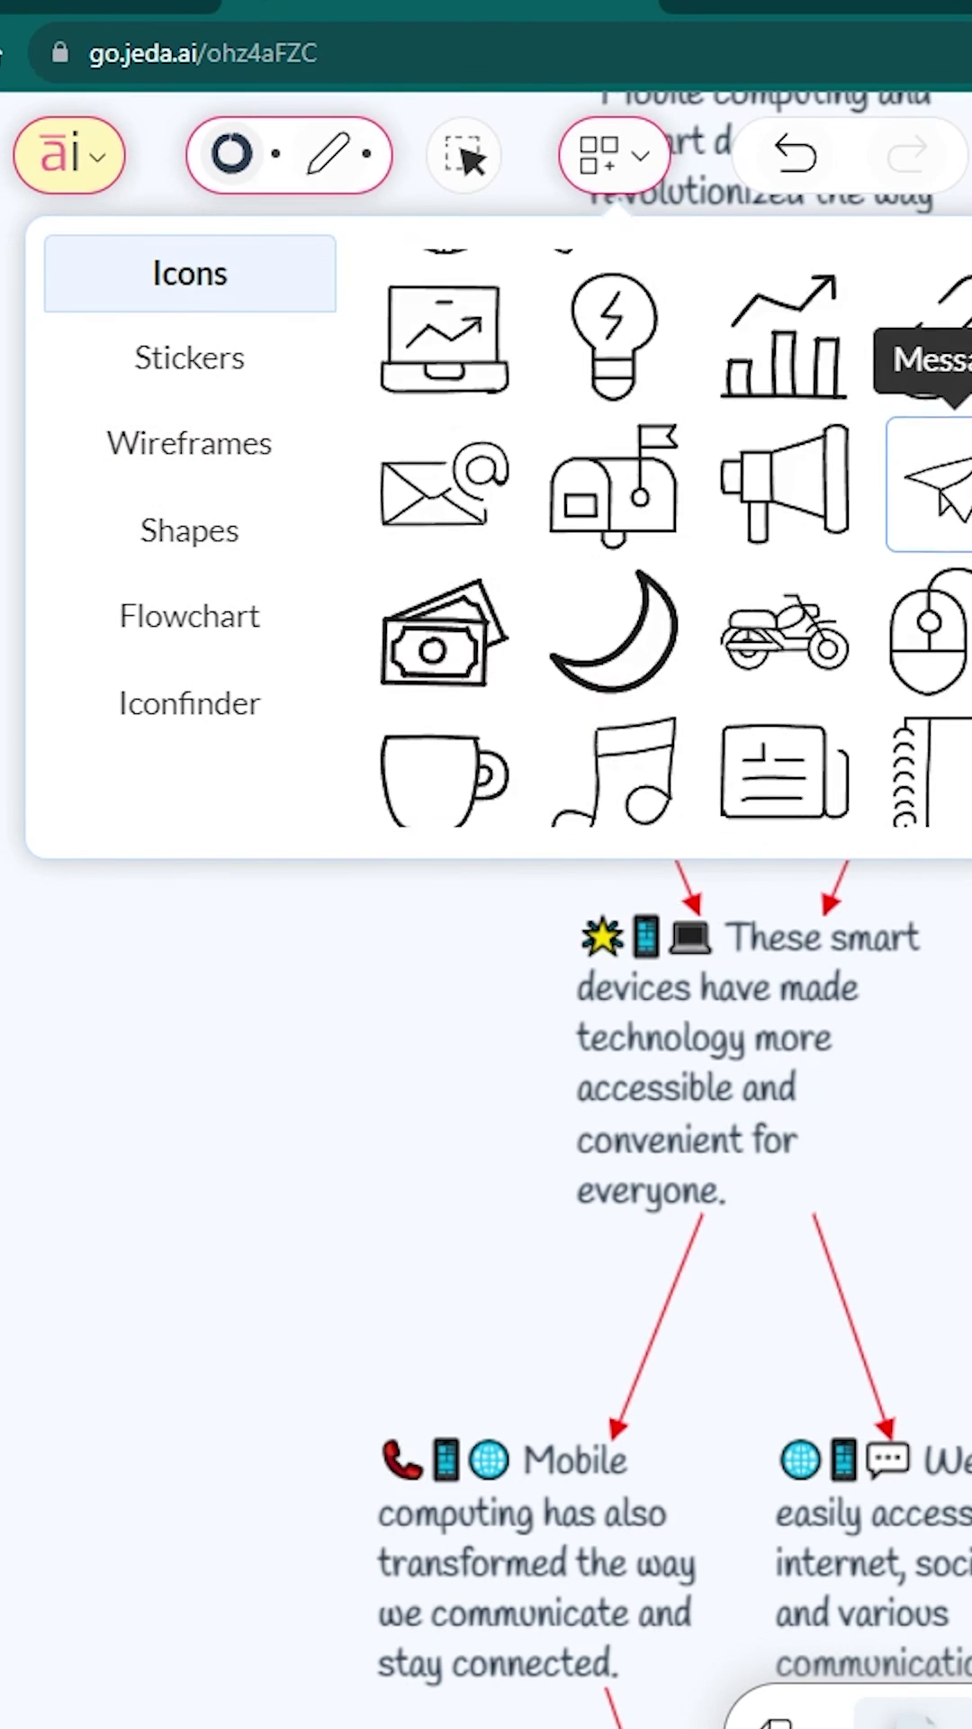